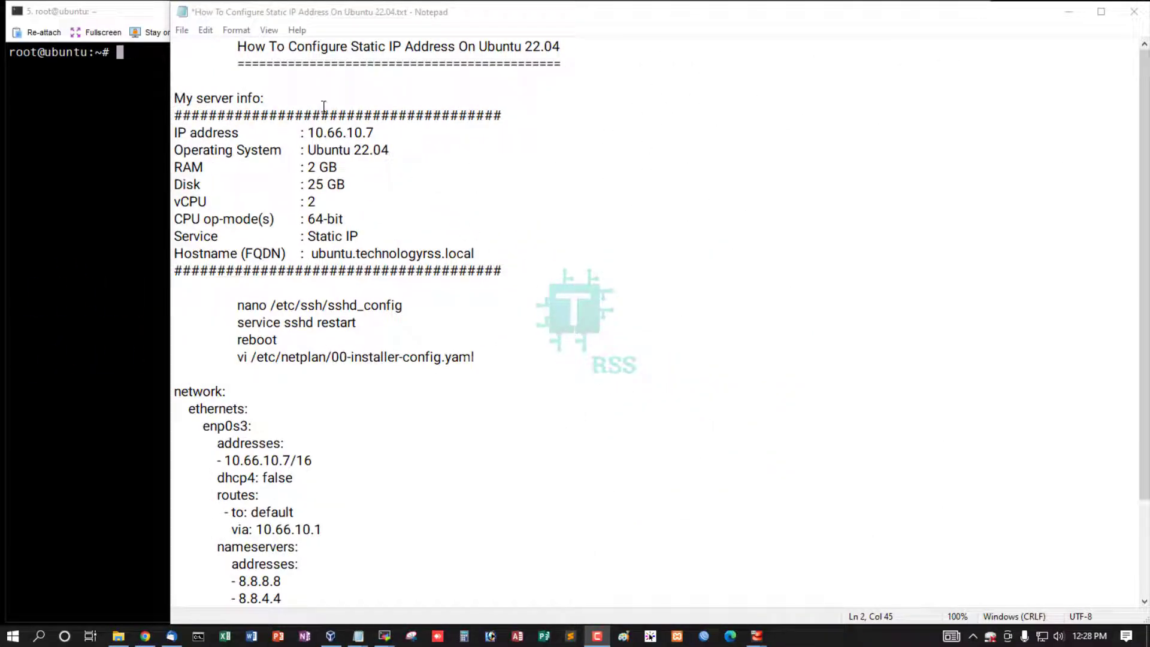
# - Highlight the Ubuntu 22.04 tutorial title, server info block, IP address and operating system lines
pyautogui.moveTo(269, 47); pyautogui.dragTo(460, 47)
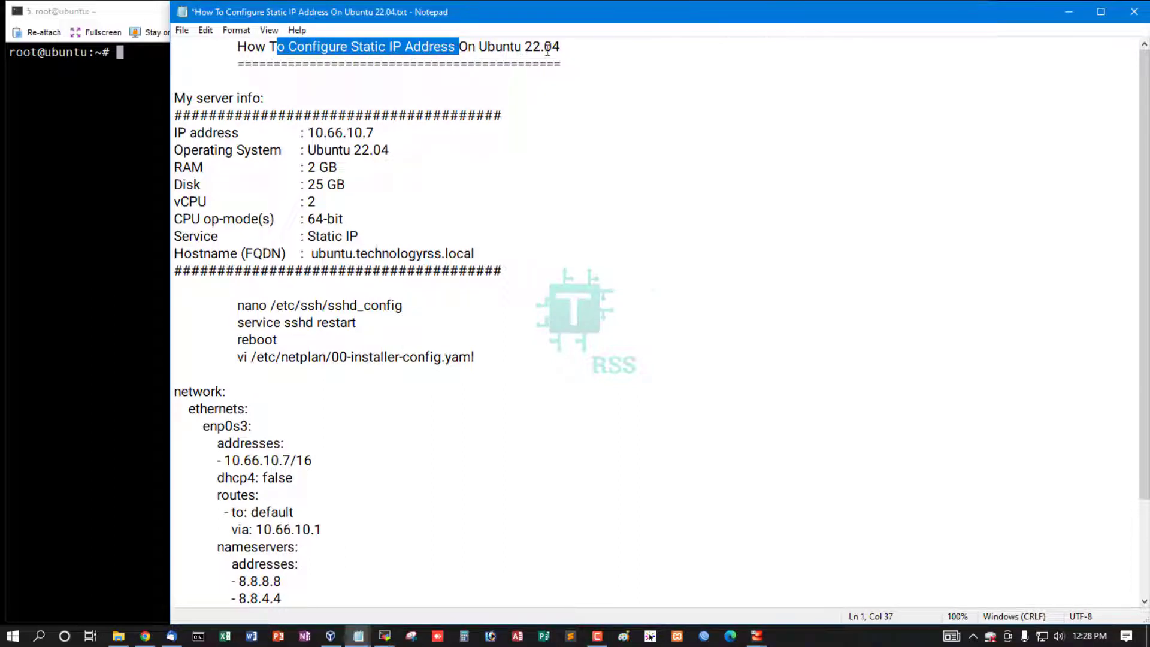
pyautogui.moveTo(526, 48)
pyautogui.mouseDown()
pyautogui.moveTo(608, 47)
pyautogui.moveTo(470, 47)
pyautogui.mouseUp()
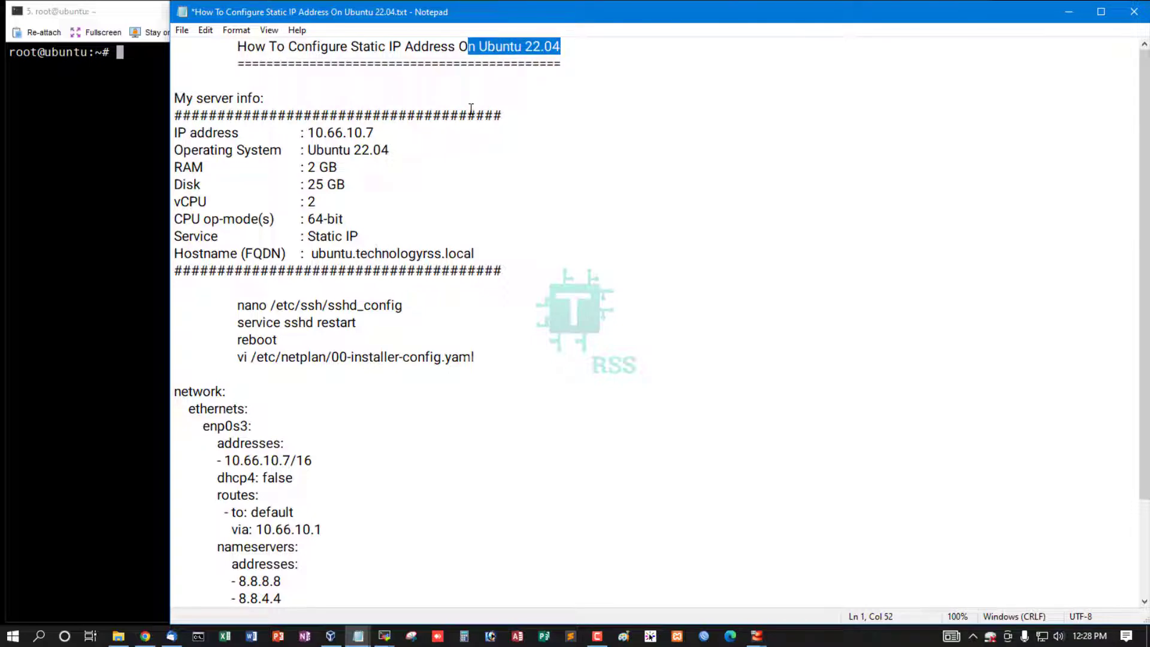
pyautogui.moveTo(188, 99); pyautogui.dragTo(441, 254)
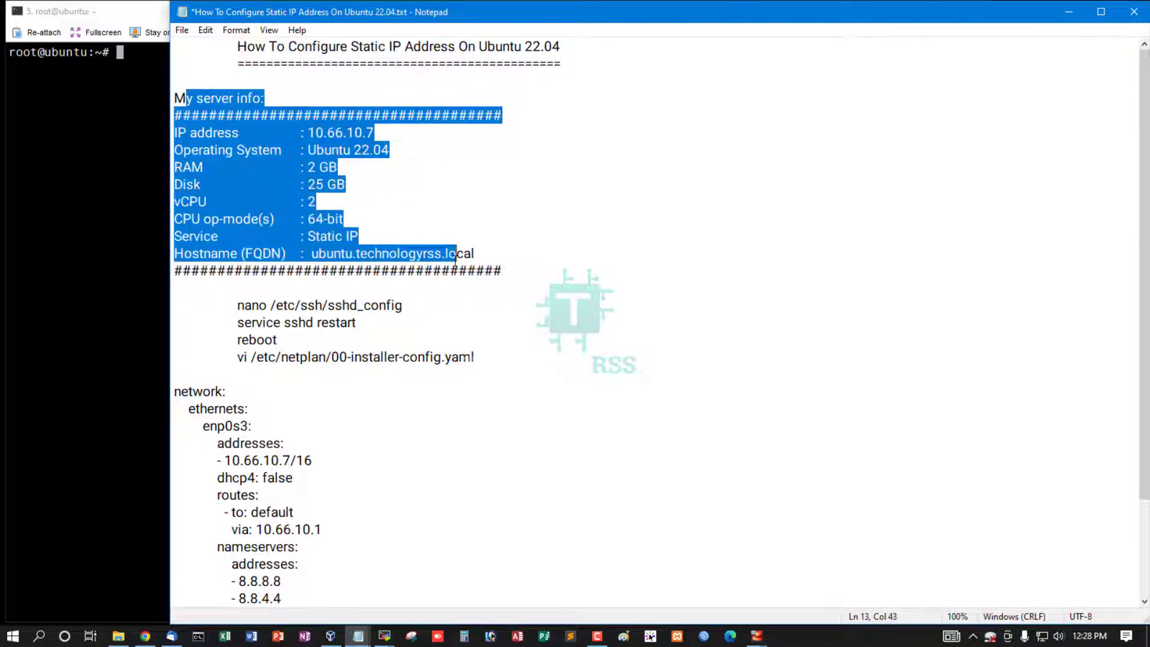
pyautogui.click(260, 253)
pyautogui.moveTo(191, 133); pyautogui.dragTo(374, 132)
pyautogui.click(346, 132)
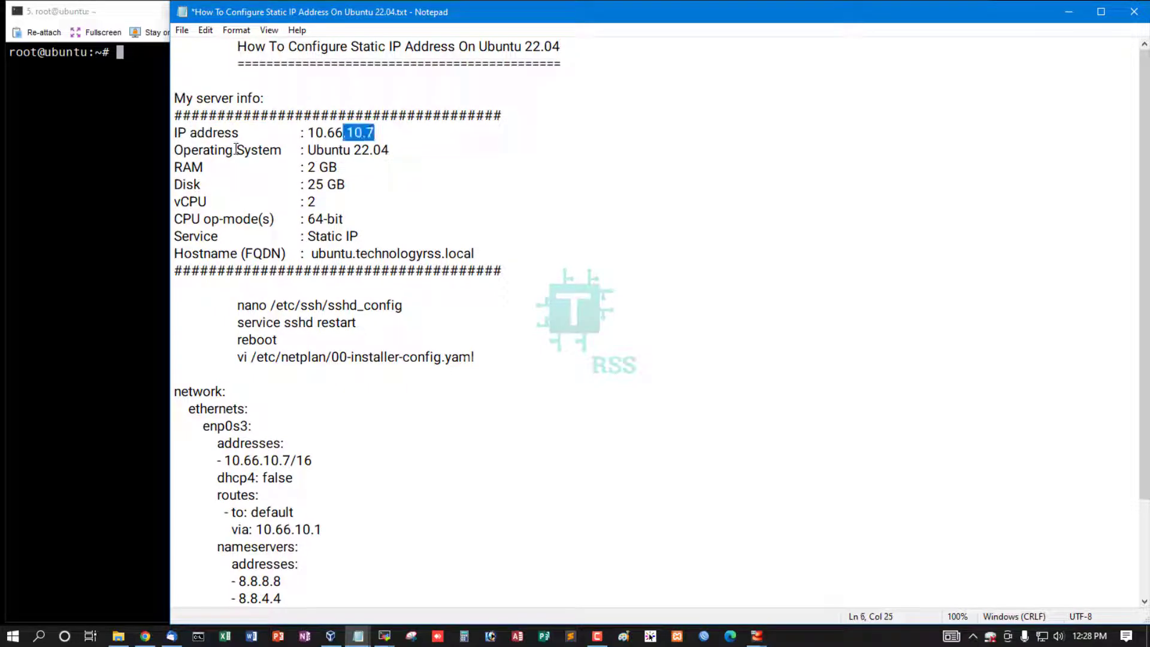
pyautogui.moveTo(235, 150); pyautogui.dragTo(440, 155)
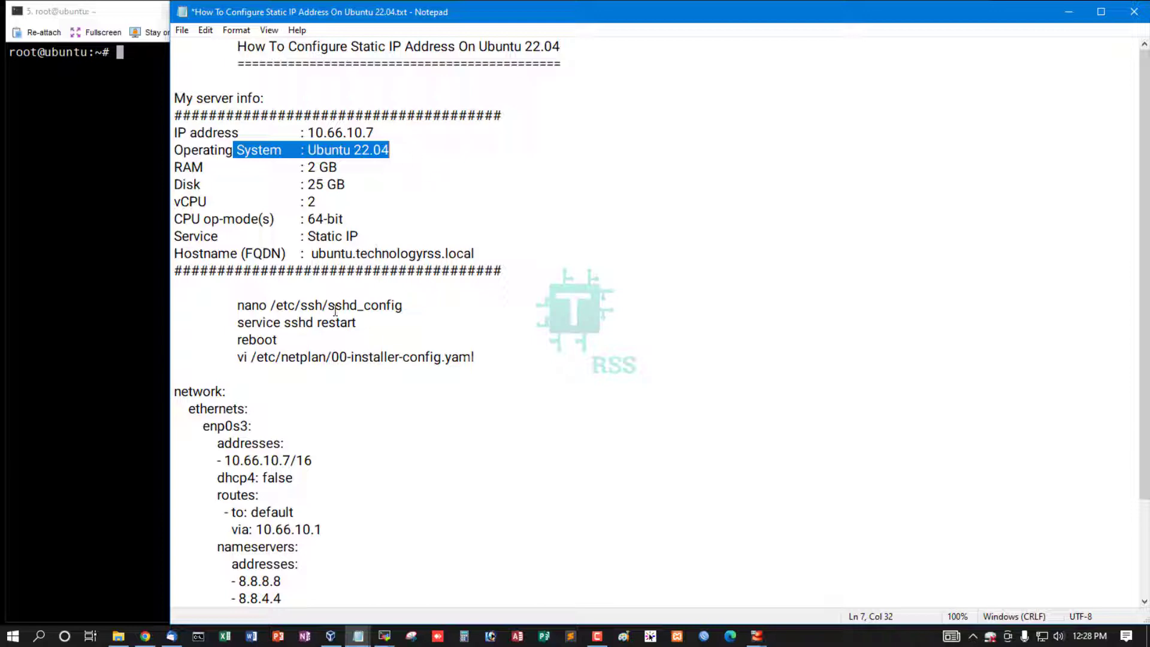
# - Open /etc/ssh/sshd_config in nano using the command pasted from the notes
pyautogui.moveTo(234, 305); pyautogui.dragTo(429, 310)
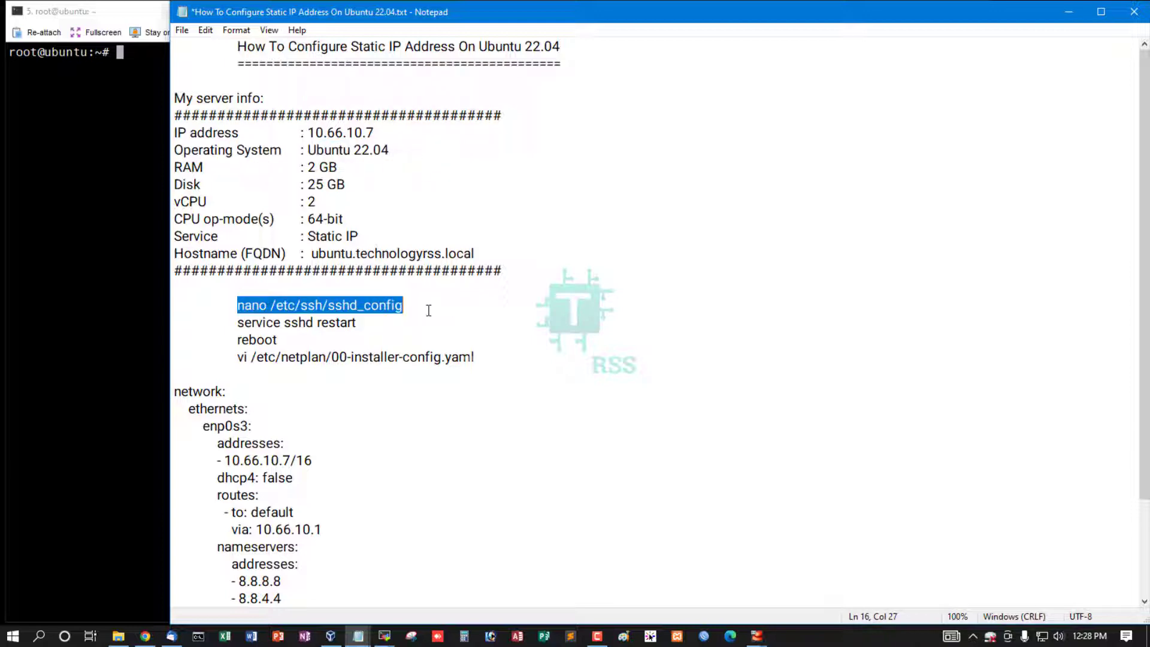
pyautogui.click(107, 283)
pyautogui.rightClick(184, 220)
pyautogui.press('Return')
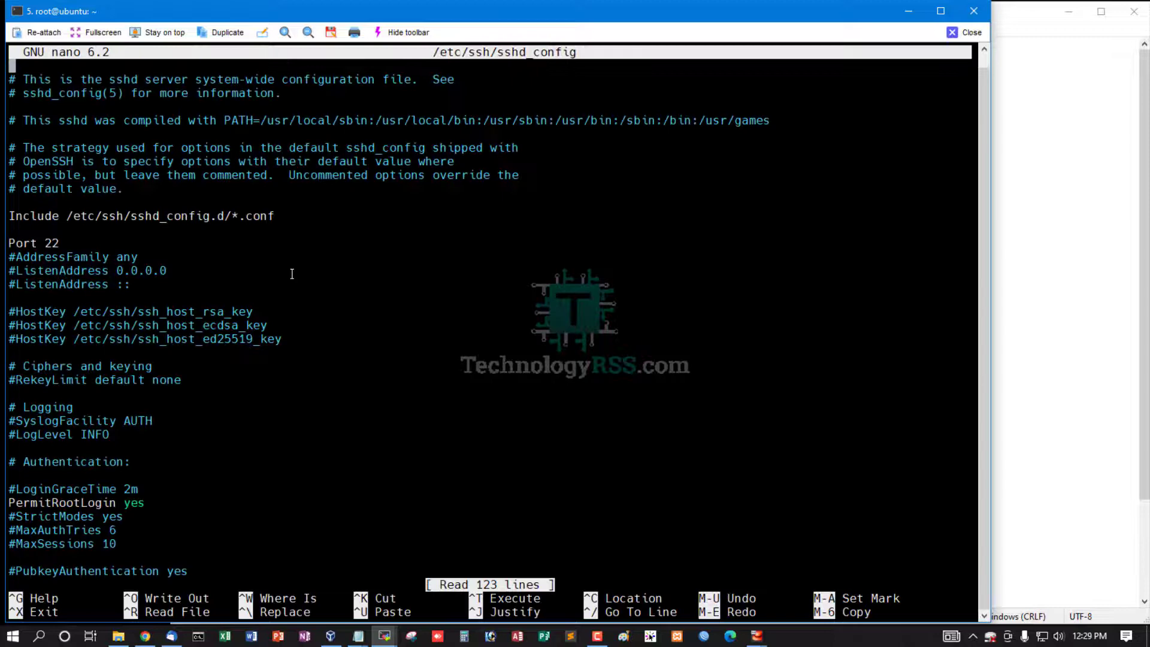
# - Review the Port 22 and PermitRootLogin yes lines in sshd_config
pyautogui.tripleClick(18, 245)
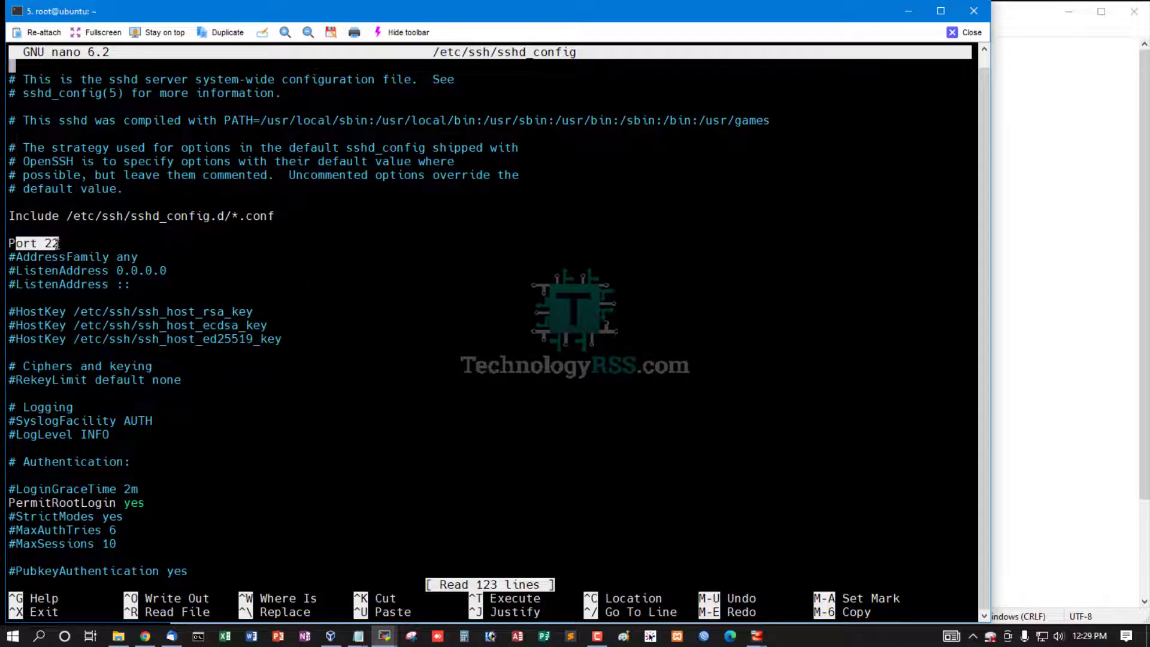
pyautogui.click(17, 244)
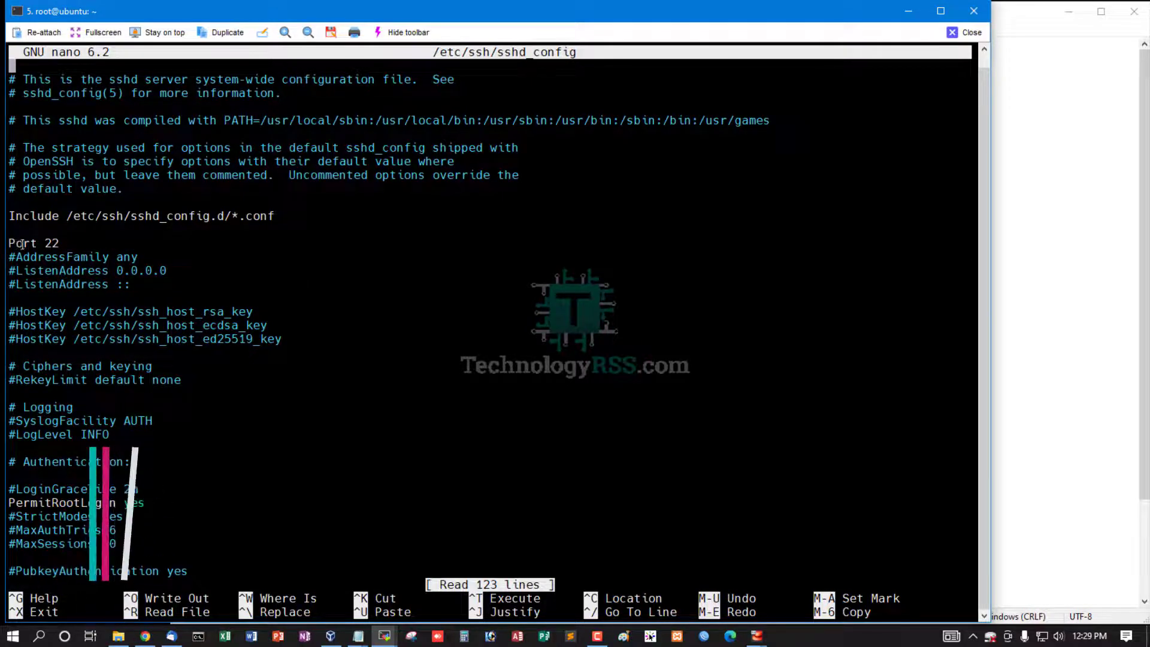
pyautogui.doubleClick(17, 243)
pyautogui.press('Down')
pyautogui.press('Down')
pyautogui.press('Down')
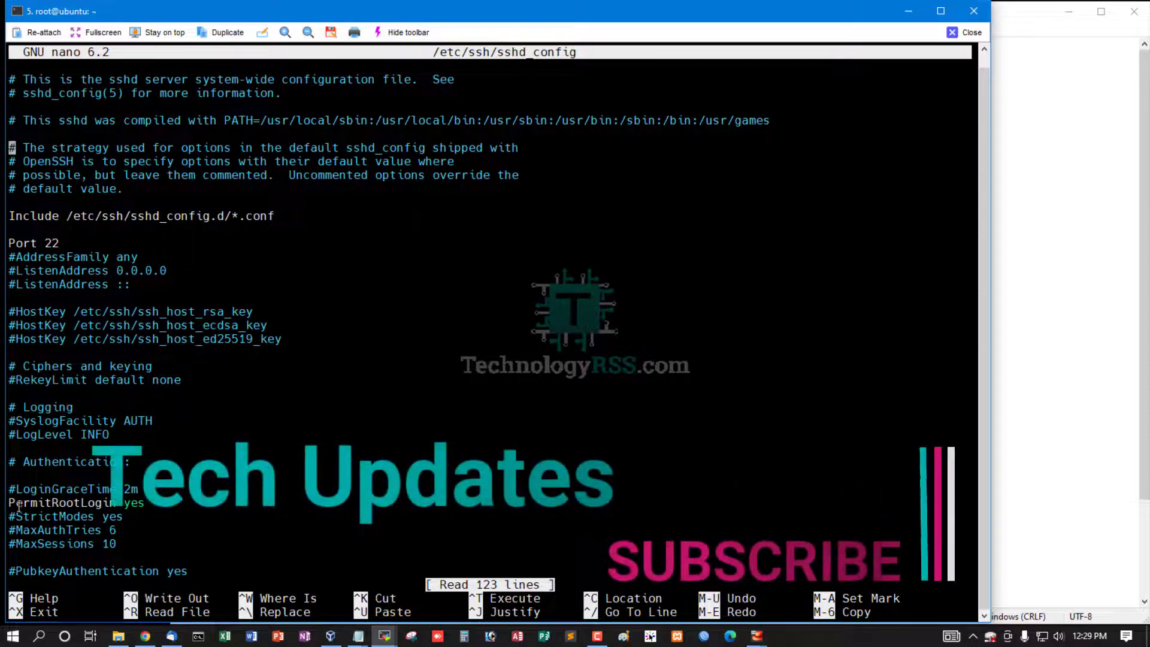
pyautogui.moveTo(9, 503); pyautogui.dragTo(148, 503)
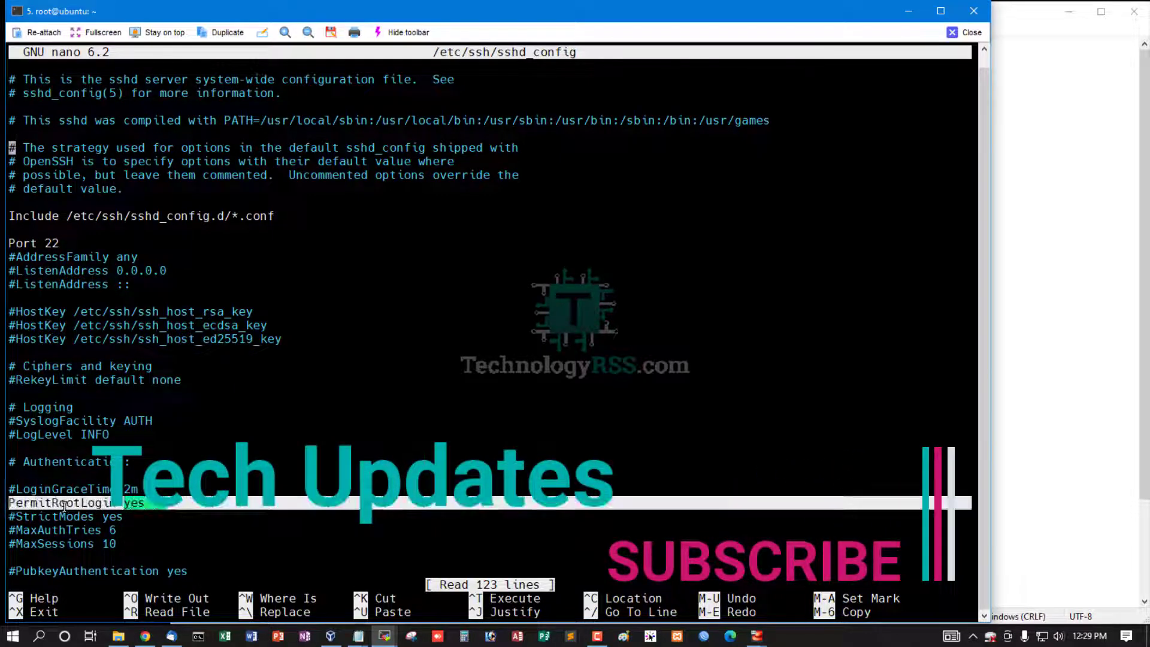
pyautogui.click(13, 491)
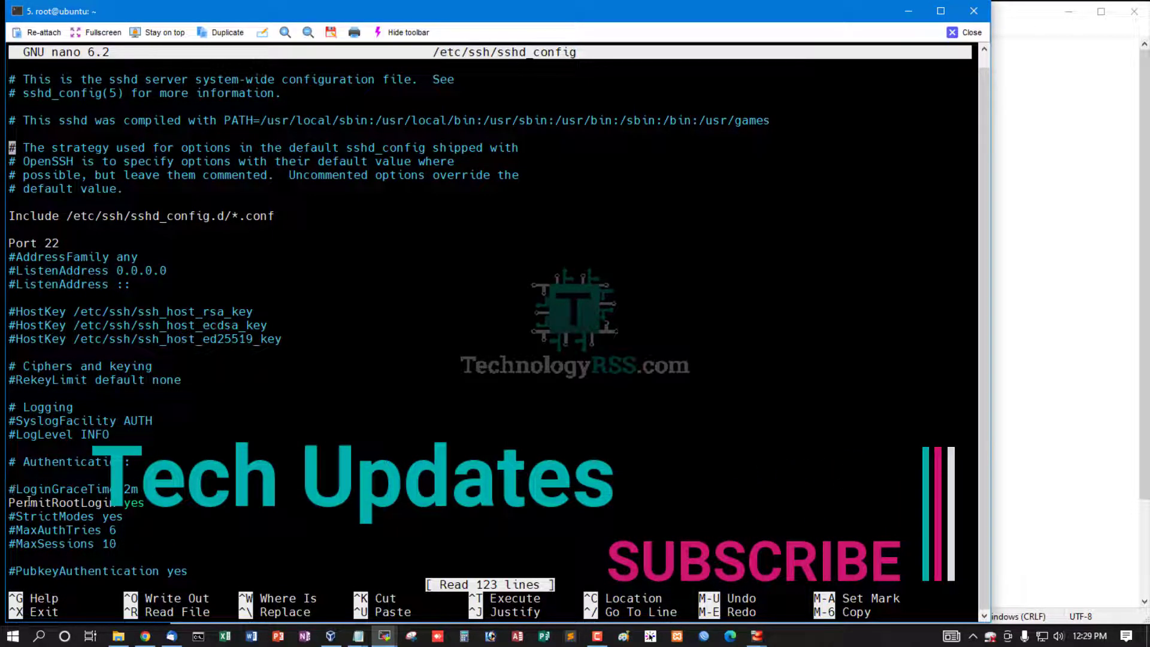
# - Exit nano and review the service sshd restart and reboot commands in the notes
pyautogui.hotkey('ctrl', 'x')
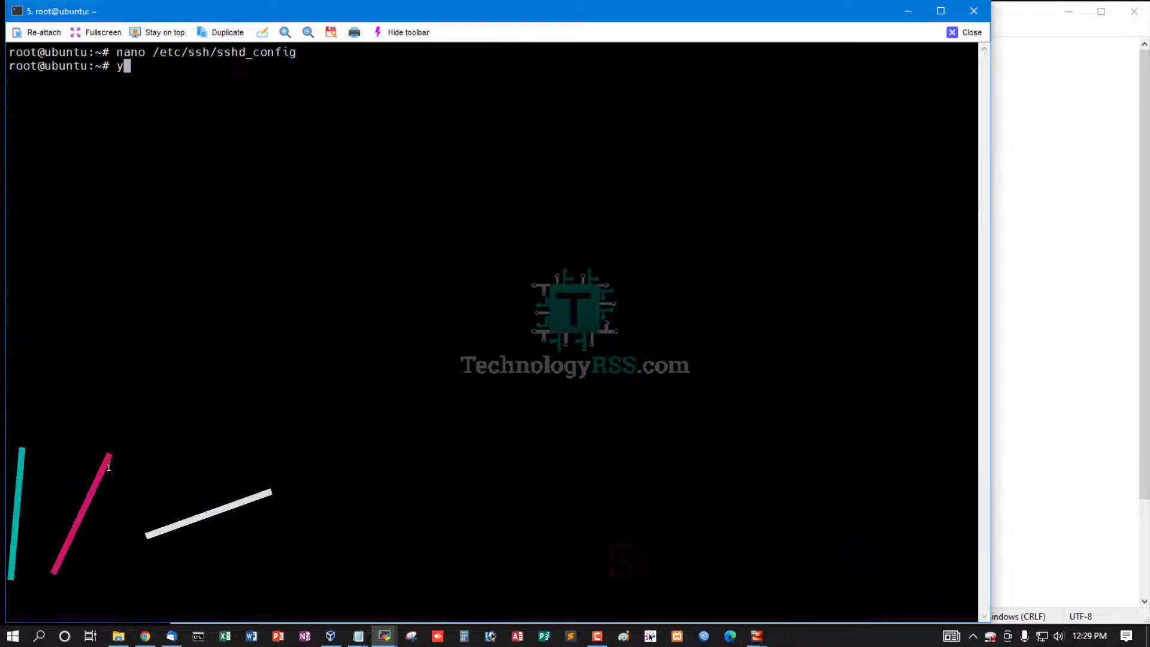
pyautogui.click(1024, 330)
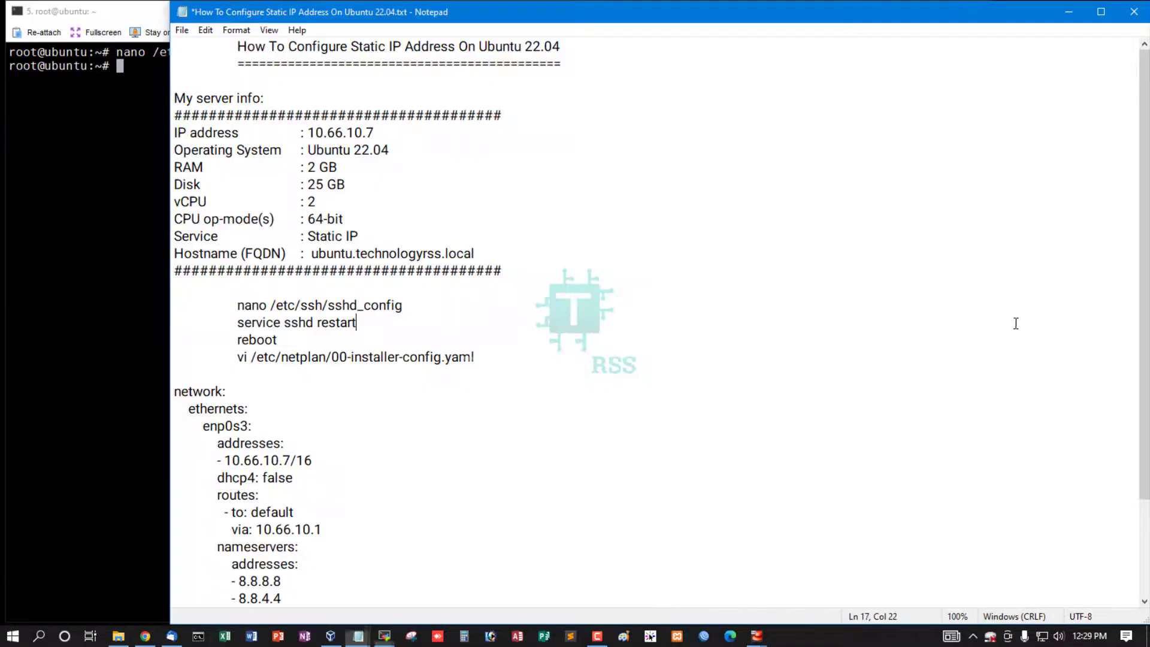
pyautogui.scroll(-3, 289, 341)
pyautogui.doubleClick(261, 219)
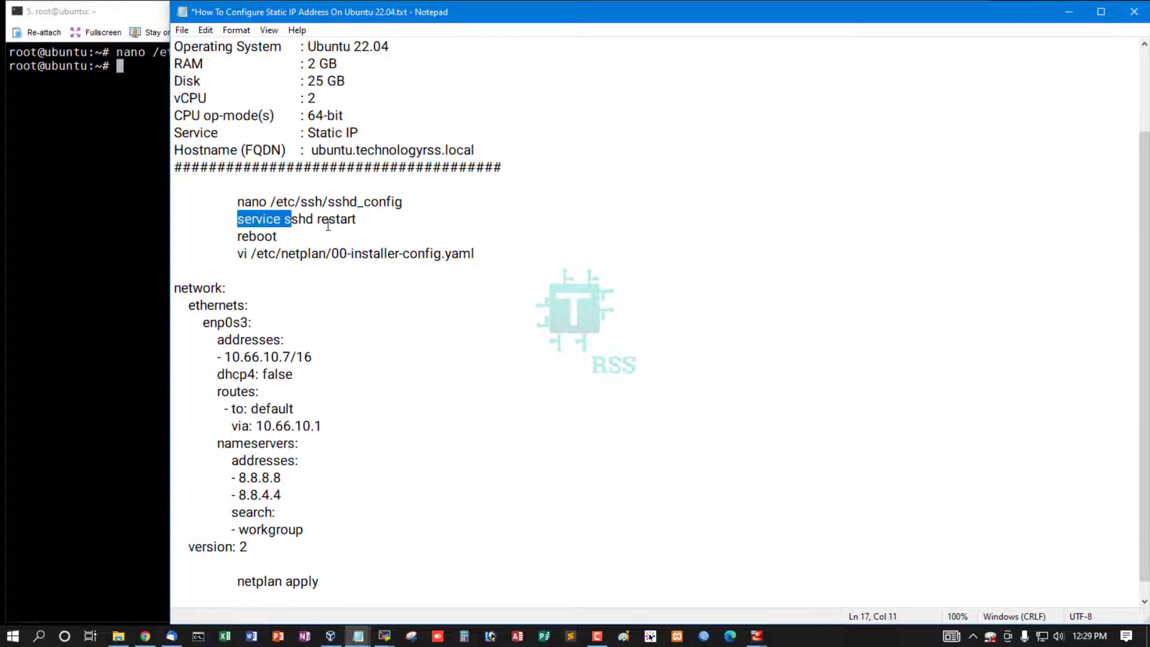
pyautogui.moveTo(261, 219); pyautogui.dragTo(270, 236)
pyautogui.click(238, 235)
pyautogui.doubleClick(257, 235)
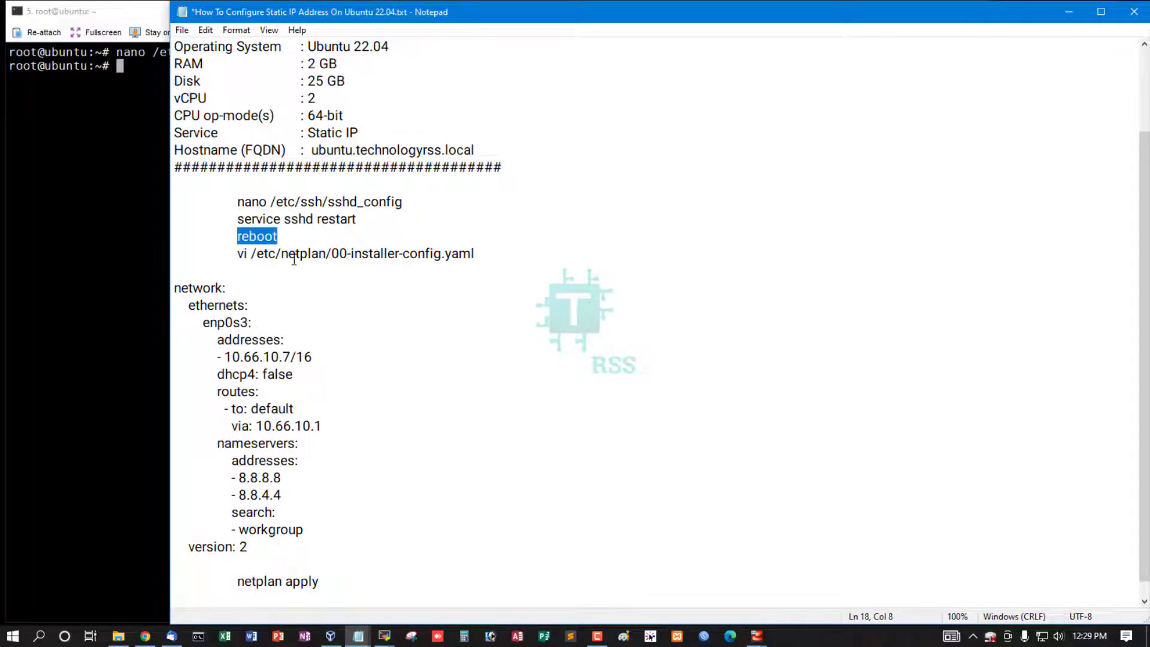
pyautogui.click(297, 259)
# - Select the 'vi /etc/netplan/' start of the netplan editing command
pyautogui.moveTo(235, 254); pyautogui.dragTo(476, 253)
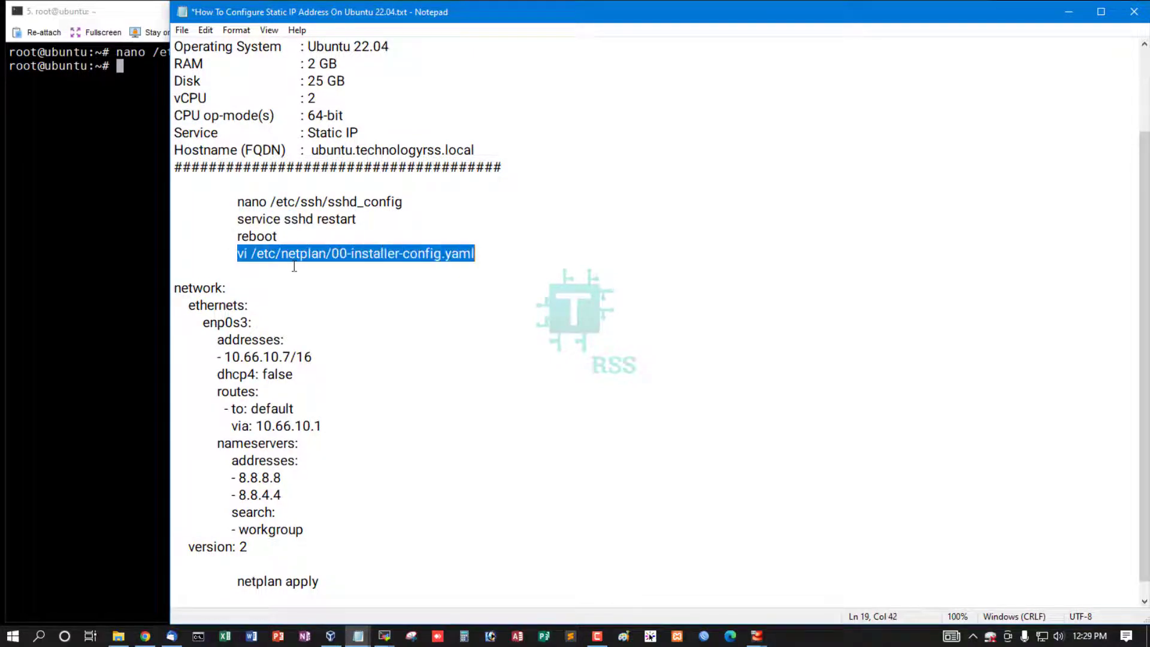
pyautogui.click(327, 256)
pyautogui.moveTo(235, 254); pyautogui.dragTo(336, 254)
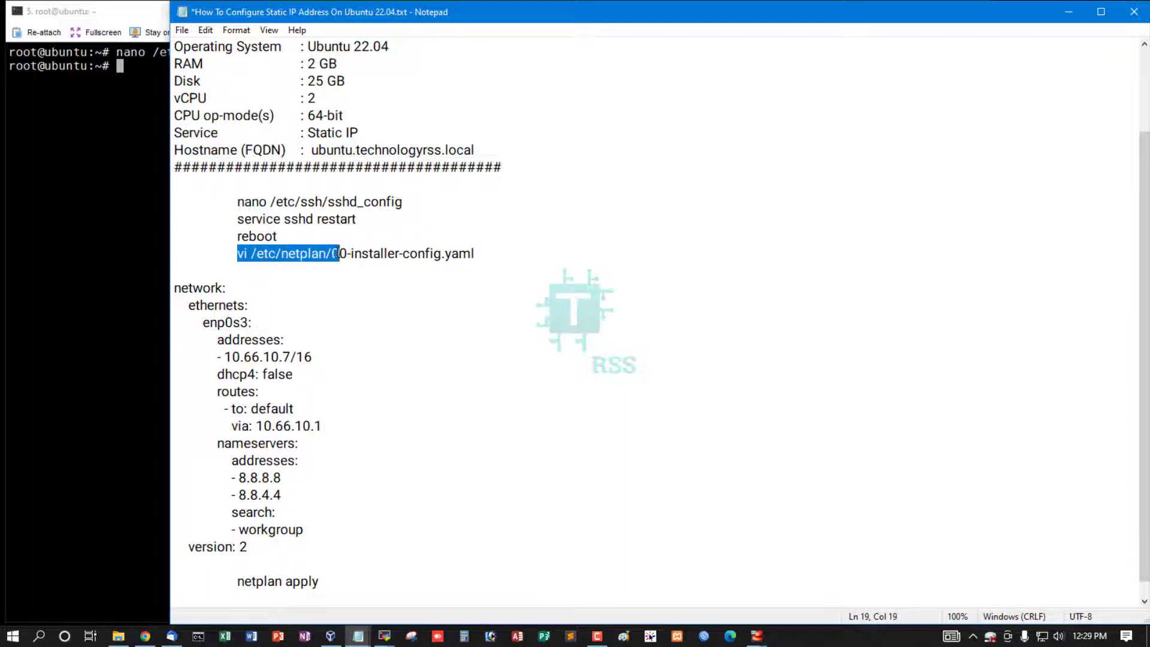
pyautogui.click(145, 187)
# - Paste the vi command, tab-complete 00-installer-config.yaml and open the file
pyautogui.rightClick(144, 186)
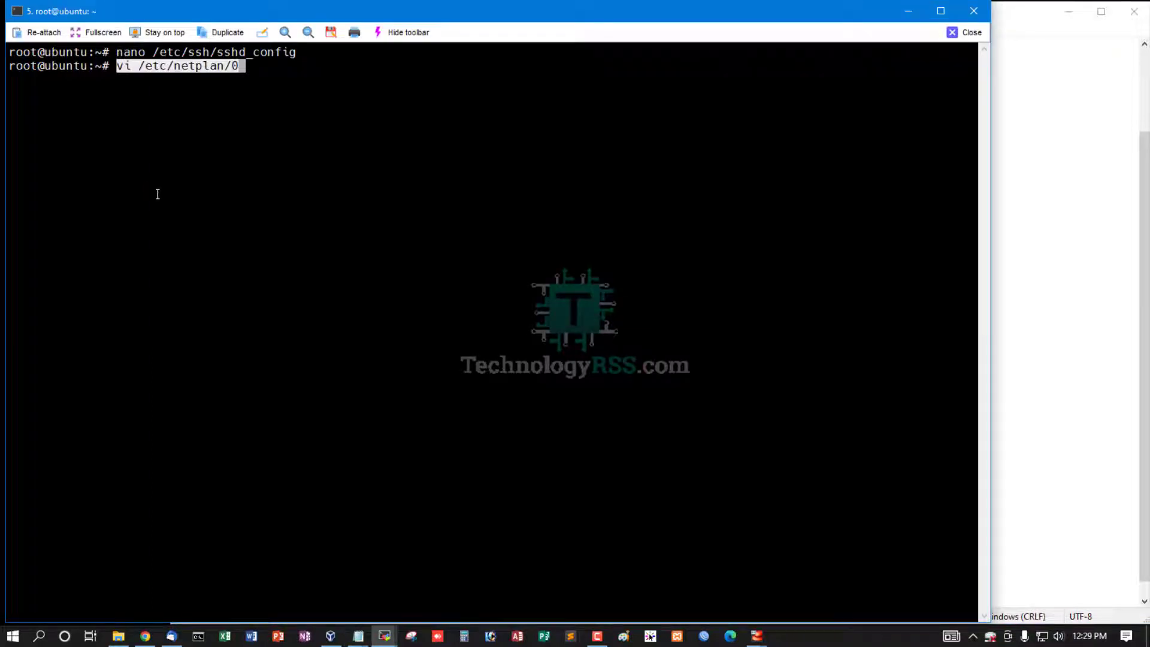
pyautogui.press('Tab')
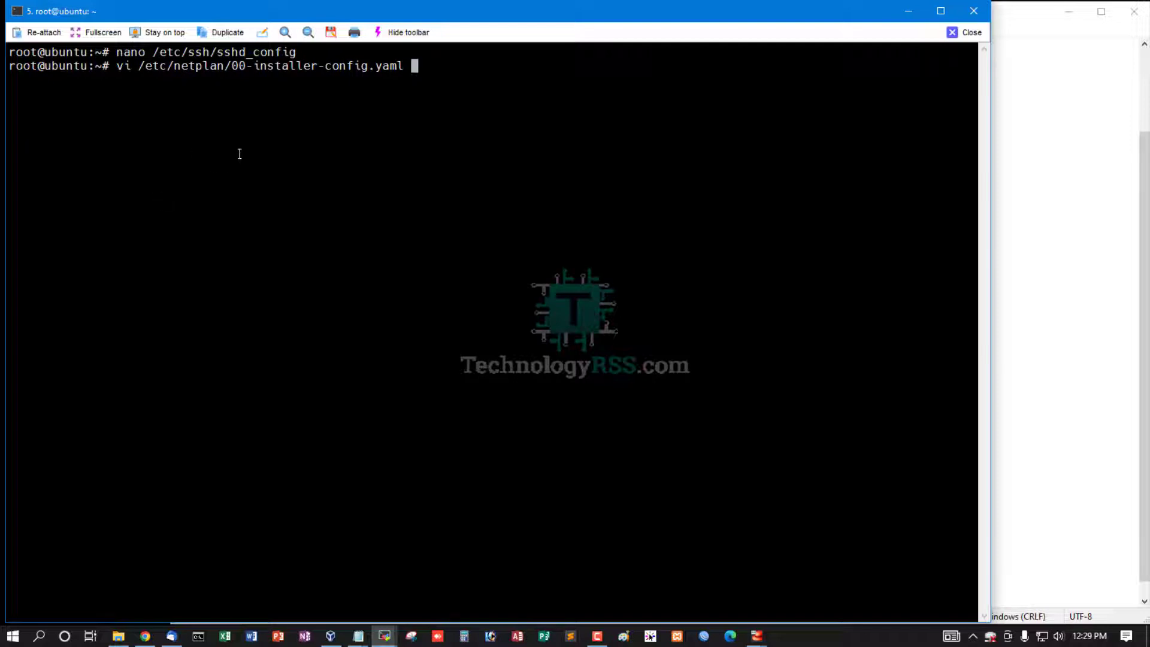
pyautogui.press('BackSpace')
pyautogui.press('Return')
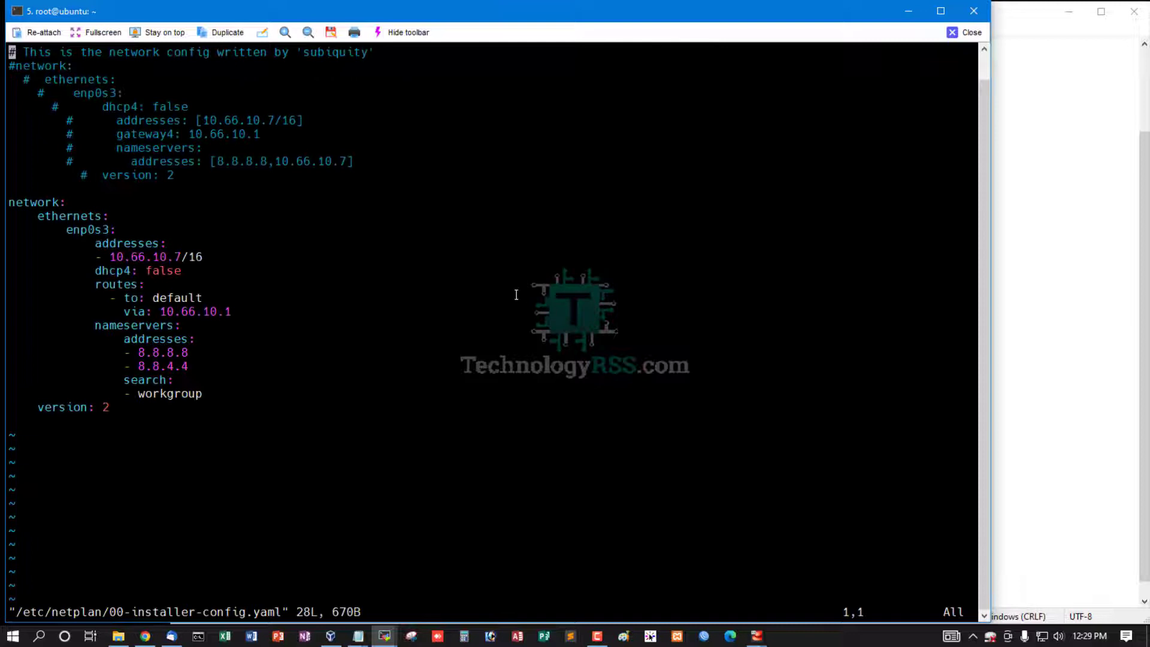
# - Copy the guide's YAML block from network: to version: 2 via the context menu
pyautogui.click(1016, 344)
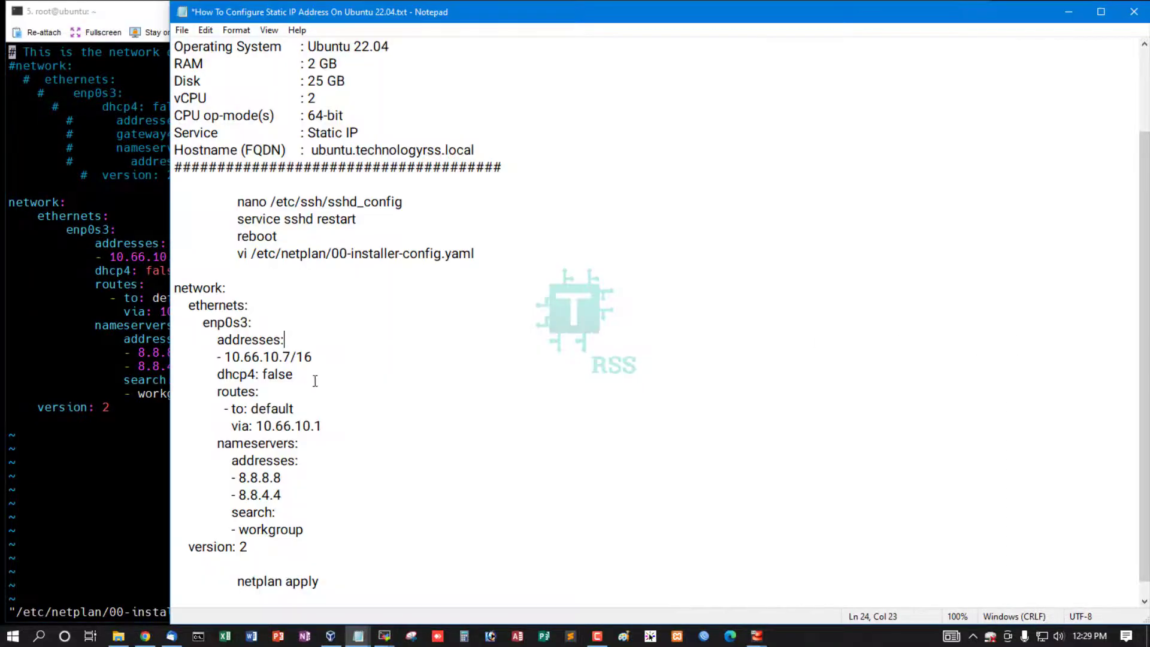
pyautogui.scroll(-1, 277, 387)
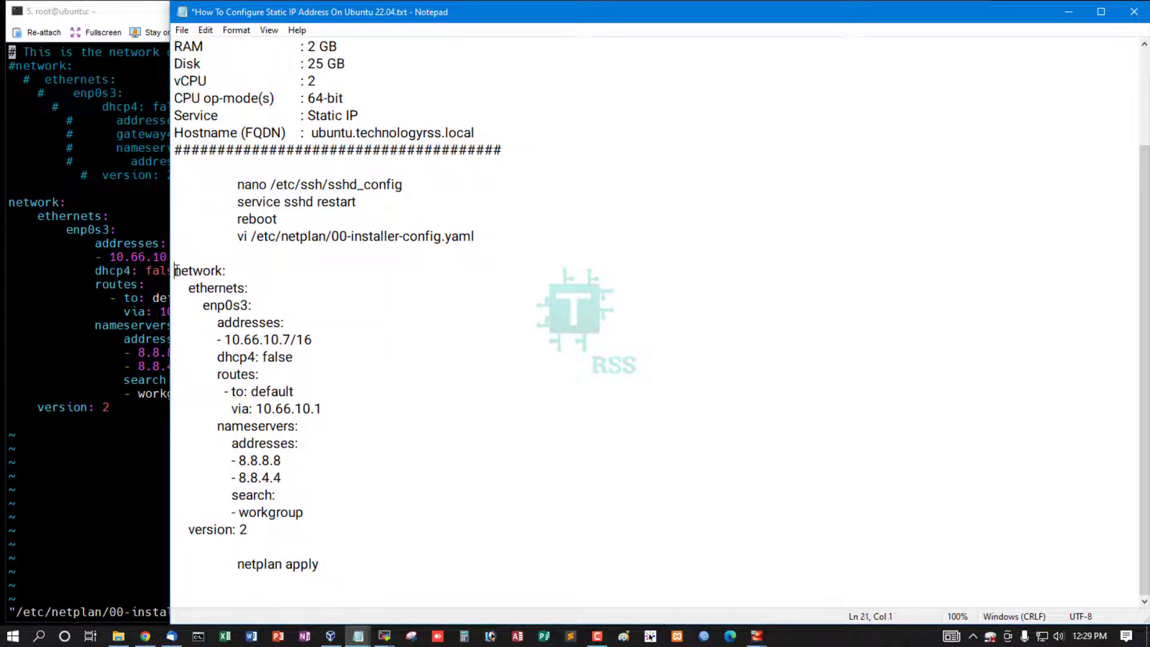
pyautogui.moveTo(174, 270); pyautogui.dragTo(284, 517)
pyautogui.rightClick(267, 377)
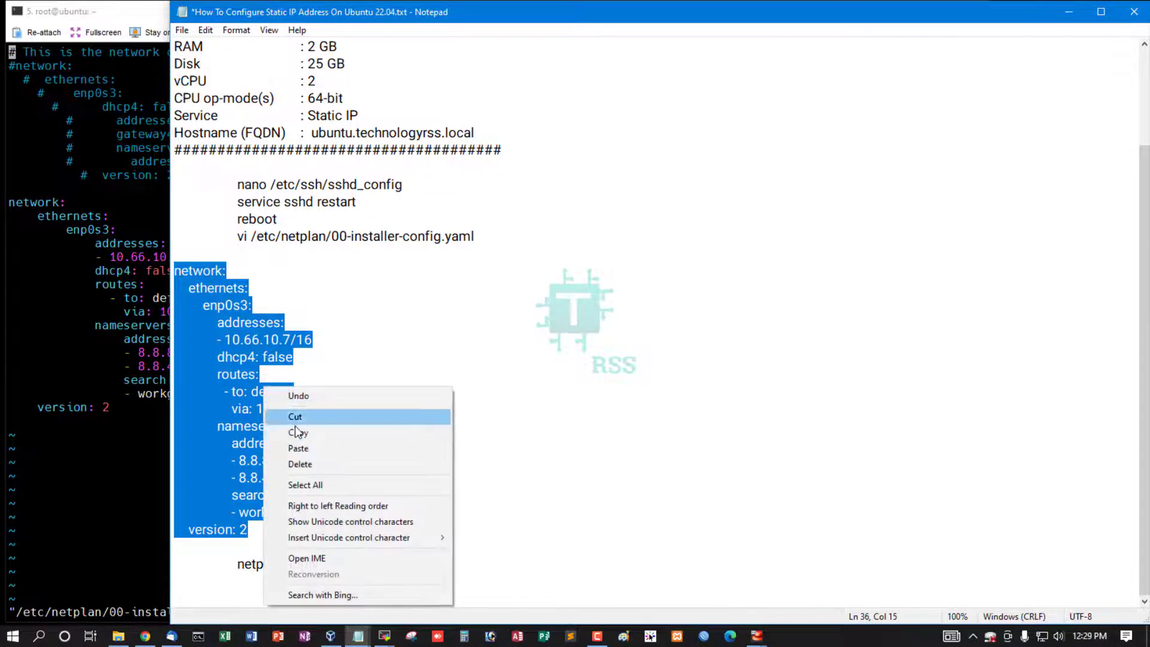
pyautogui.click(312, 428)
pyautogui.click(77, 264)
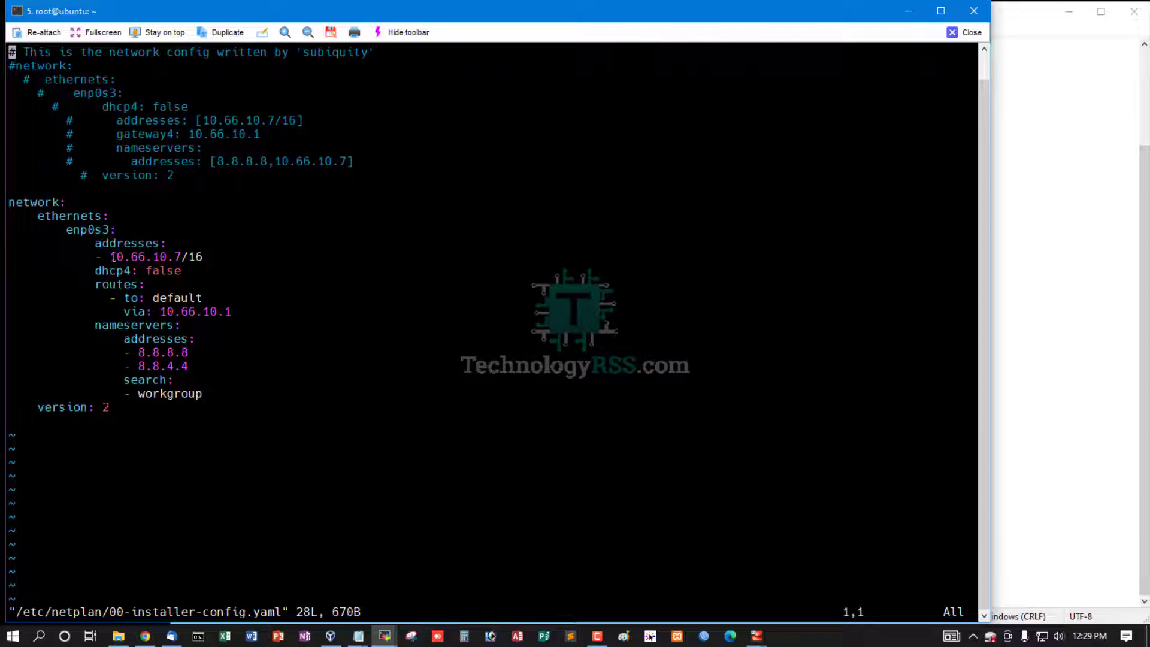
# - Highlight address 10.66.10.7, gateway 10.66.10.1, nameservers 8.8.8.8 and 8.8.4.4, and workgroup search
pyautogui.doubleClick(136, 257)
pyautogui.moveTo(161, 311); pyautogui.dragTo(230, 312)
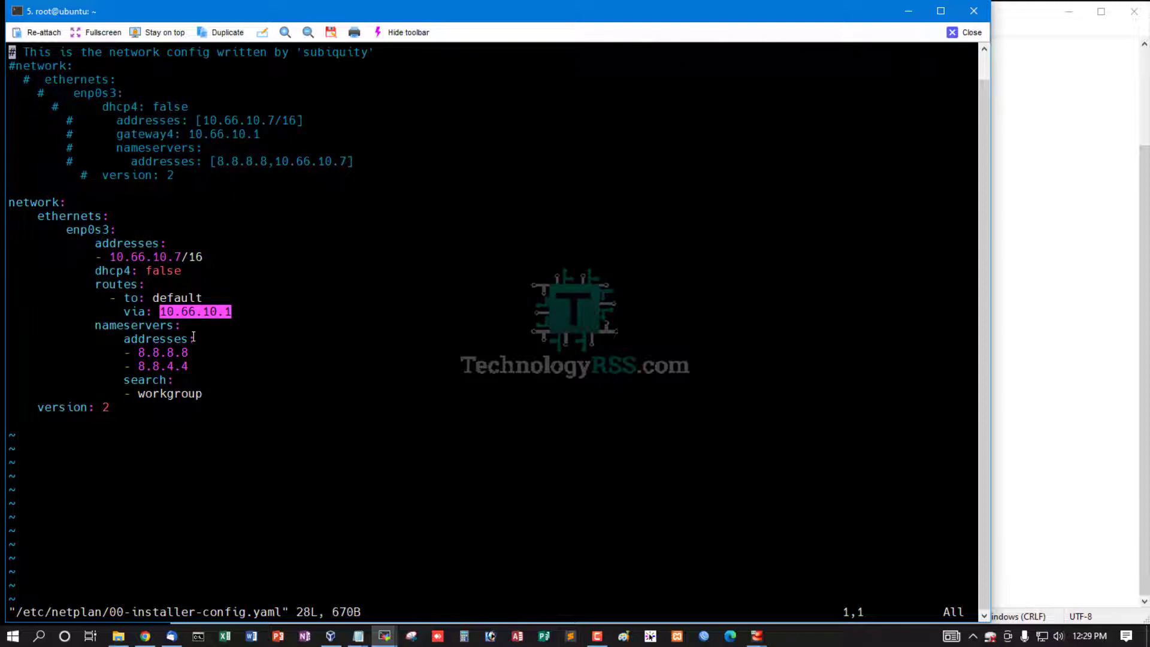
pyautogui.click(142, 344)
pyautogui.tripleClick(171, 354)
pyautogui.click(168, 363)
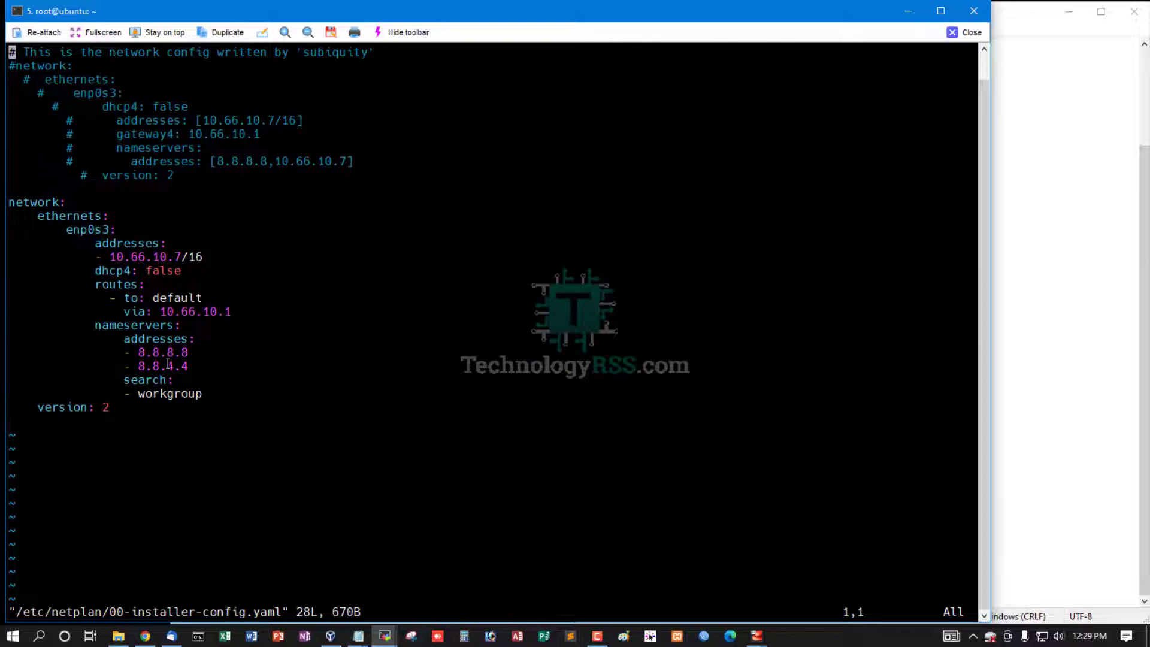
pyautogui.doubleClick(169, 366)
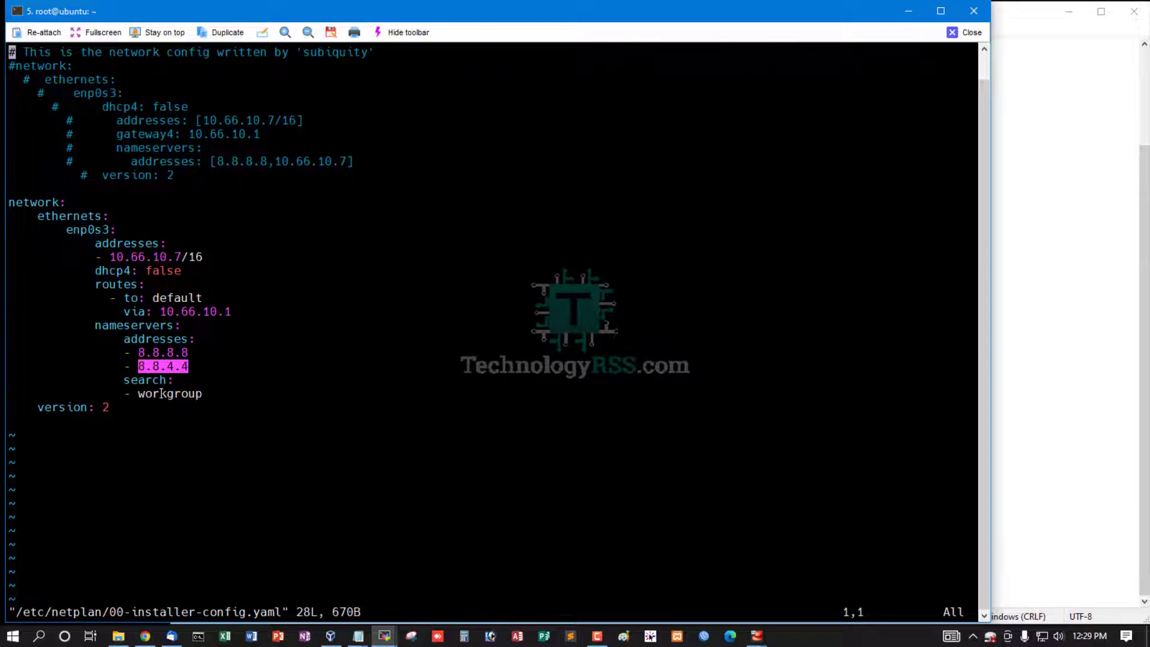
pyautogui.doubleClick(160, 394)
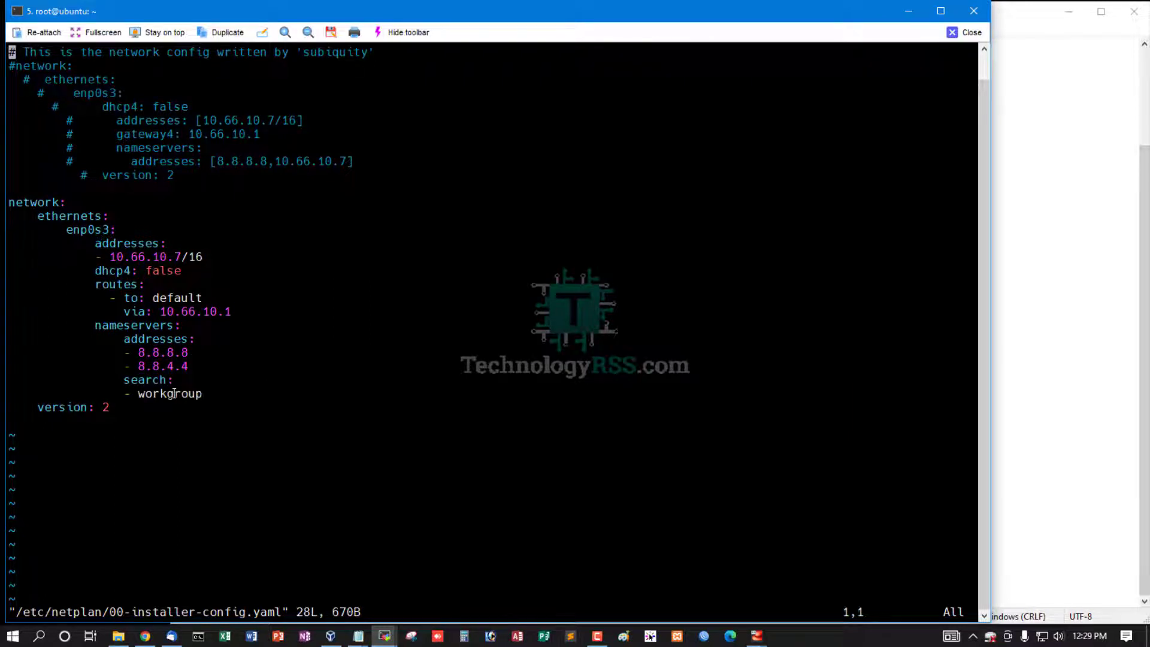
# - Revisit the 10.66.10.7/16 address, routes gateway 10.66.10.1, nameserver addresses and workgroup search domain
pyautogui.doubleClick(161, 255)
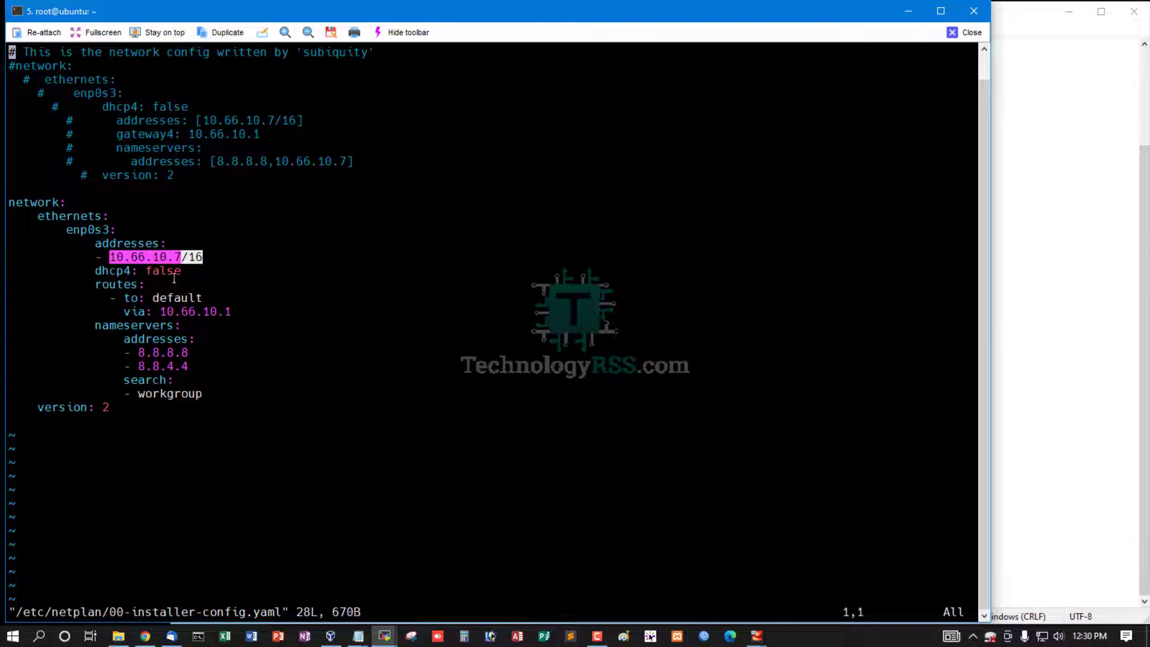
pyautogui.click(204, 312)
pyautogui.doubleClick(205, 312)
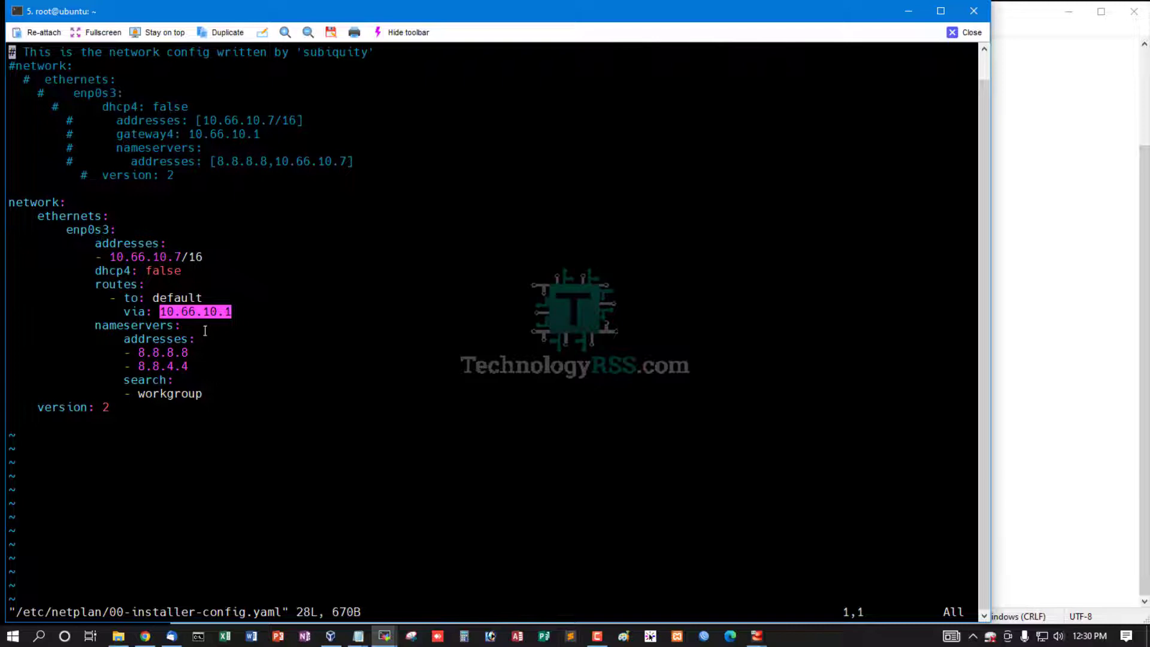
pyautogui.doubleClick(110, 284)
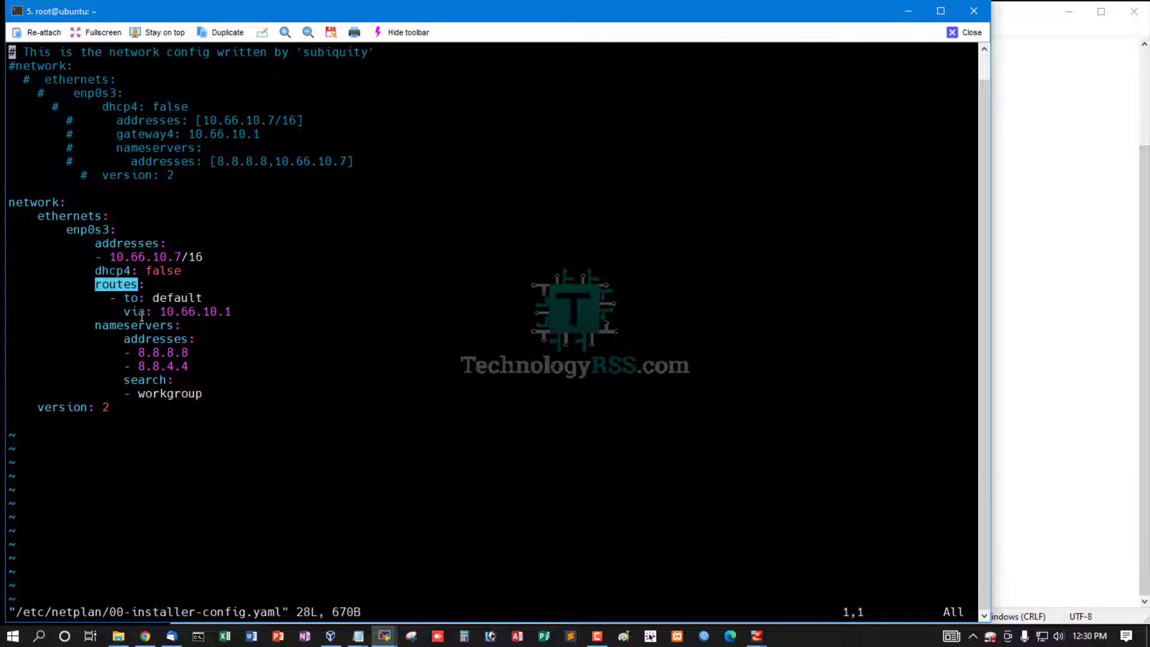
pyautogui.doubleClick(191, 312)
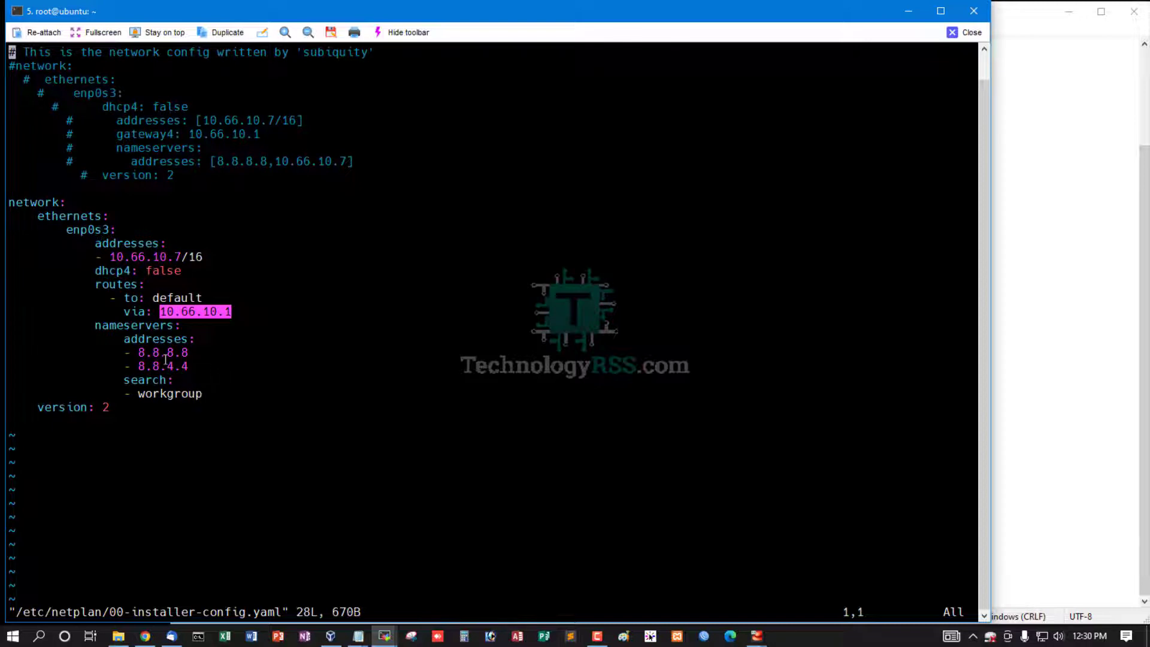
pyautogui.doubleClick(135, 325)
pyautogui.doubleClick(166, 340)
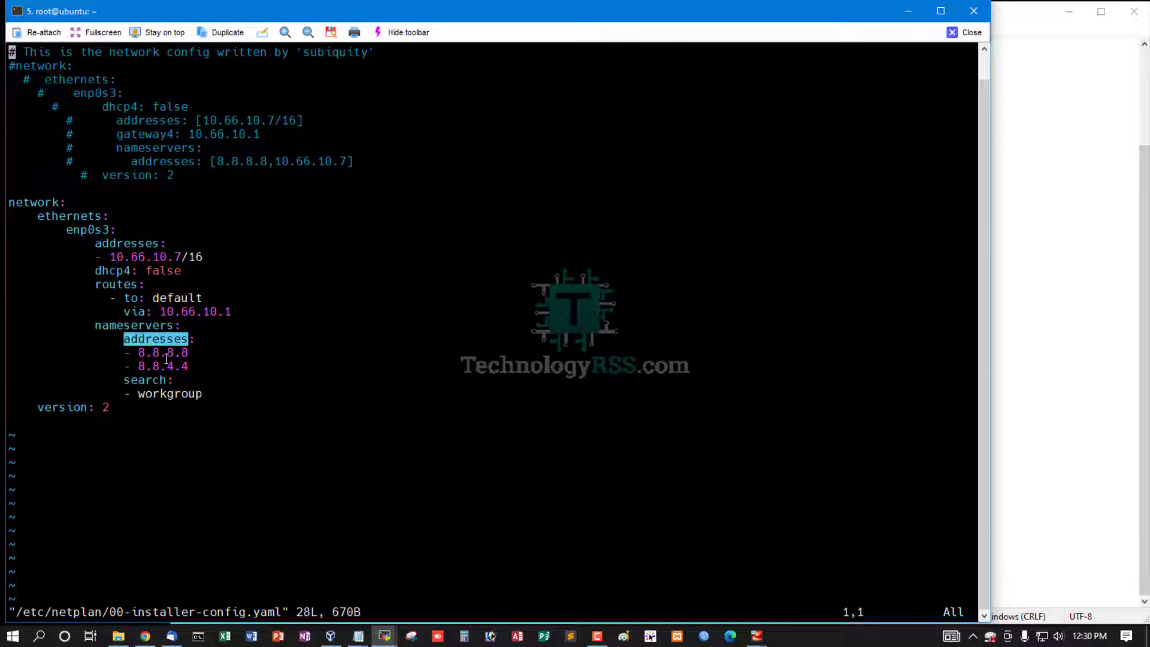
pyautogui.doubleClick(170, 393)
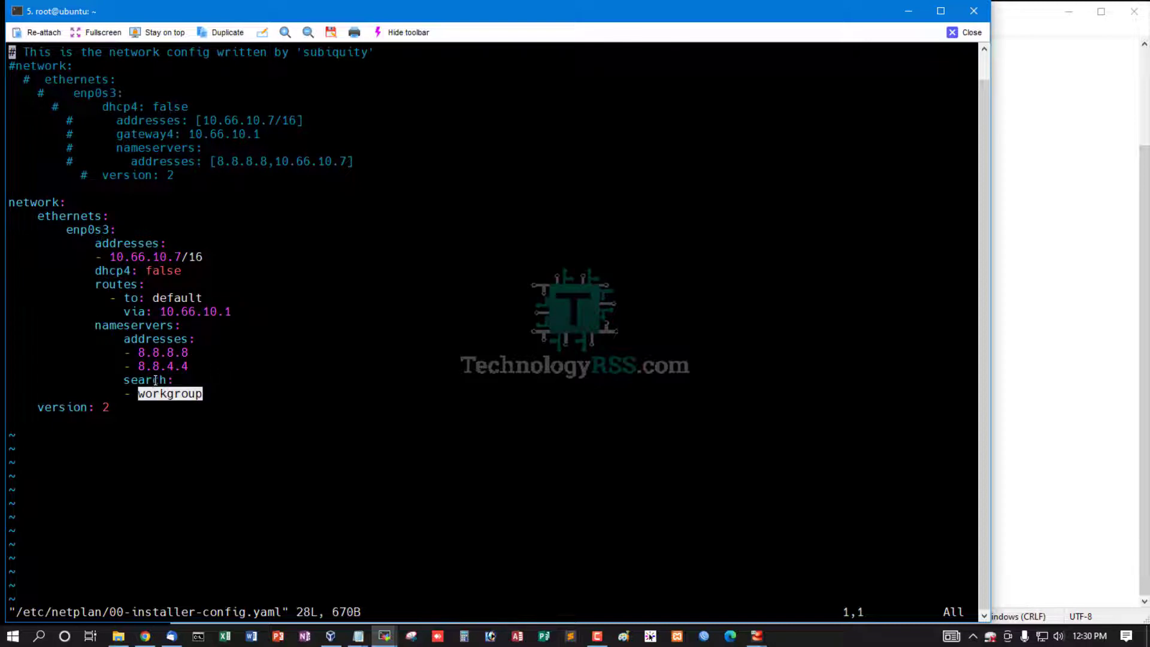
pyautogui.doubleClick(148, 379)
pyautogui.doubleClick(170, 392)
# - Highlight the enp0s3 interface name in the netplan file
pyautogui.doubleClick(88, 229)
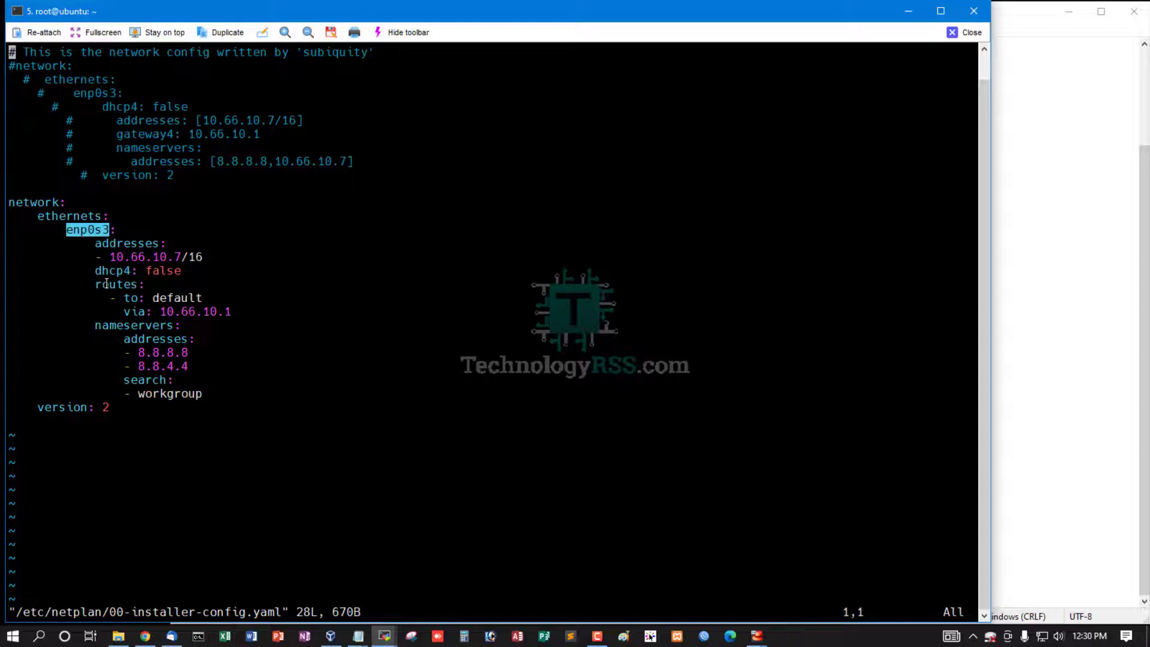
pyautogui.click(97, 256)
pyautogui.doubleClick(82, 231)
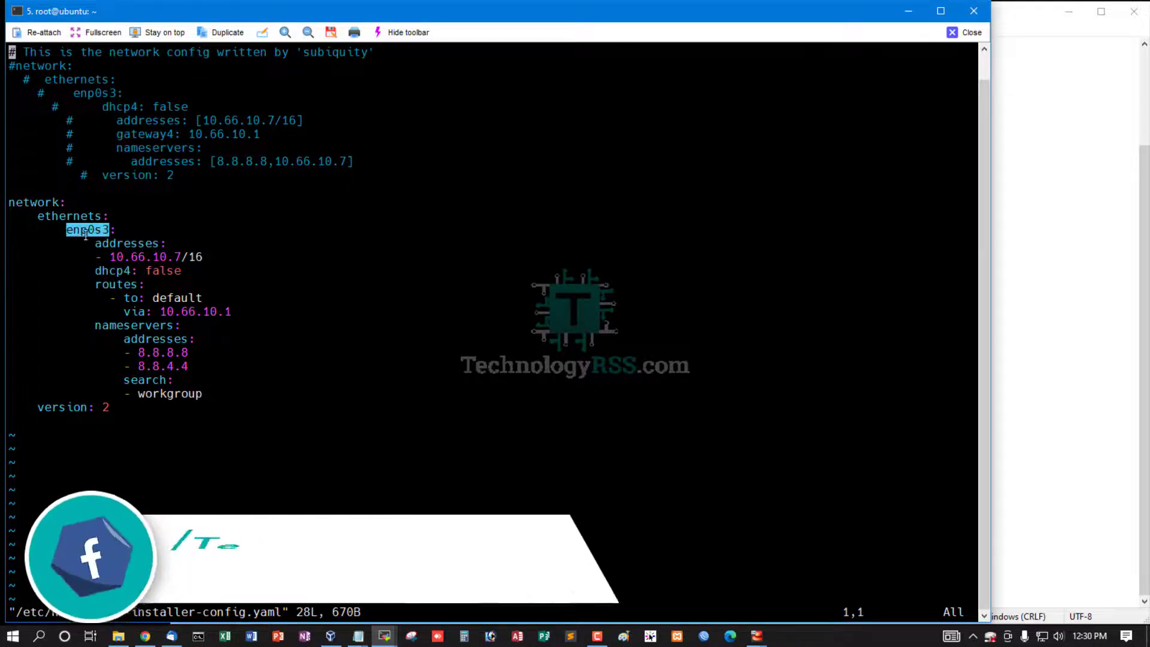
pyautogui.click(105, 232)
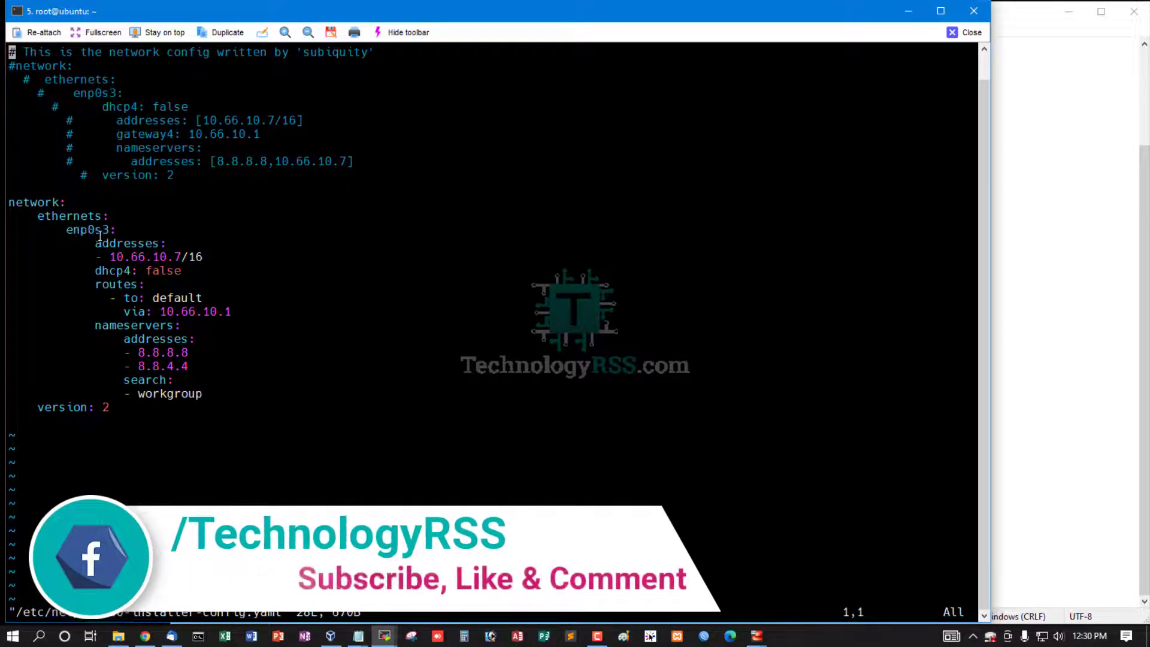
pyautogui.doubleClick(88, 229)
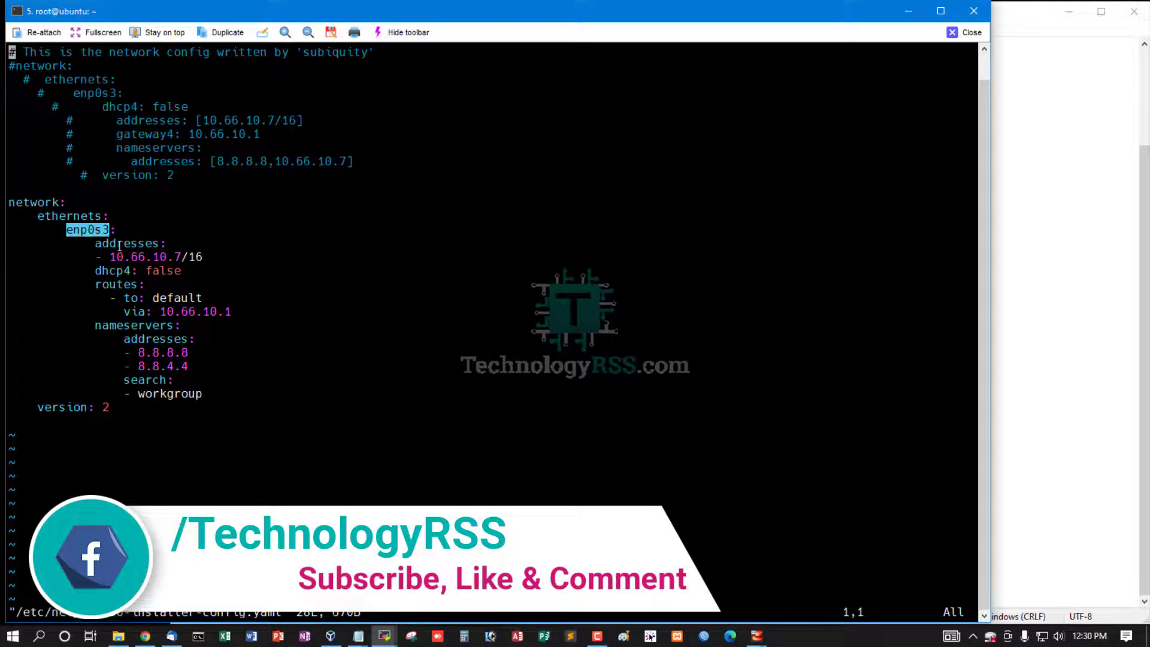
pyautogui.write(':q!')
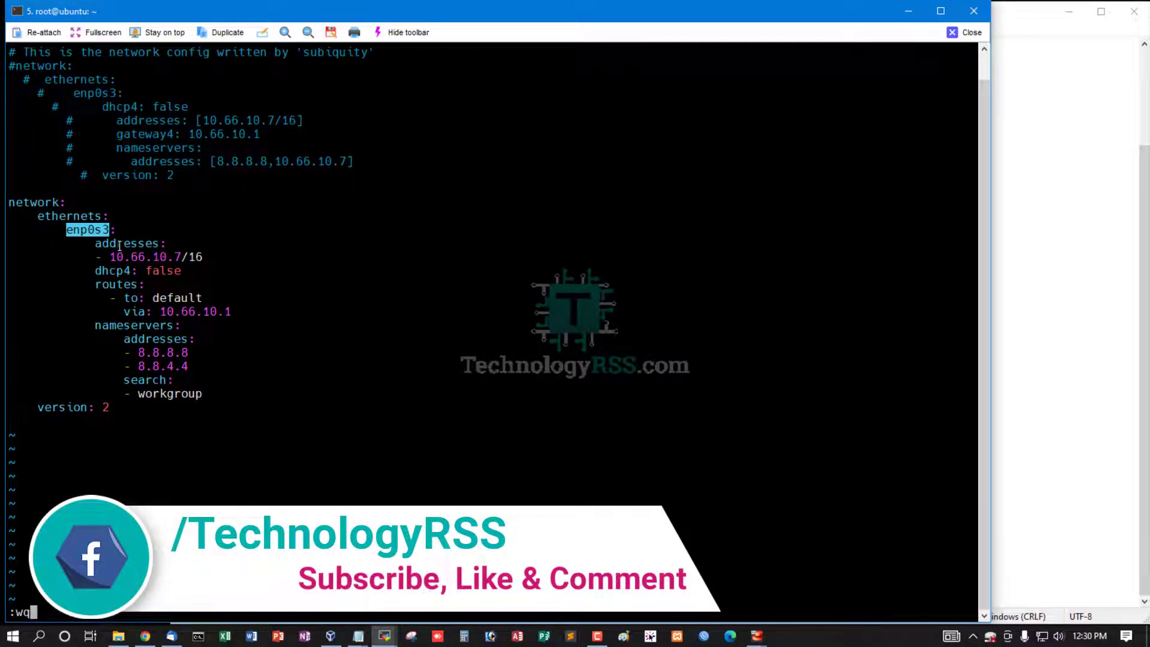
# - Quit vi with :q!, check ip addr shows enp0s3 at 10.66.10.7/16, then clear
pyautogui.press('Return')
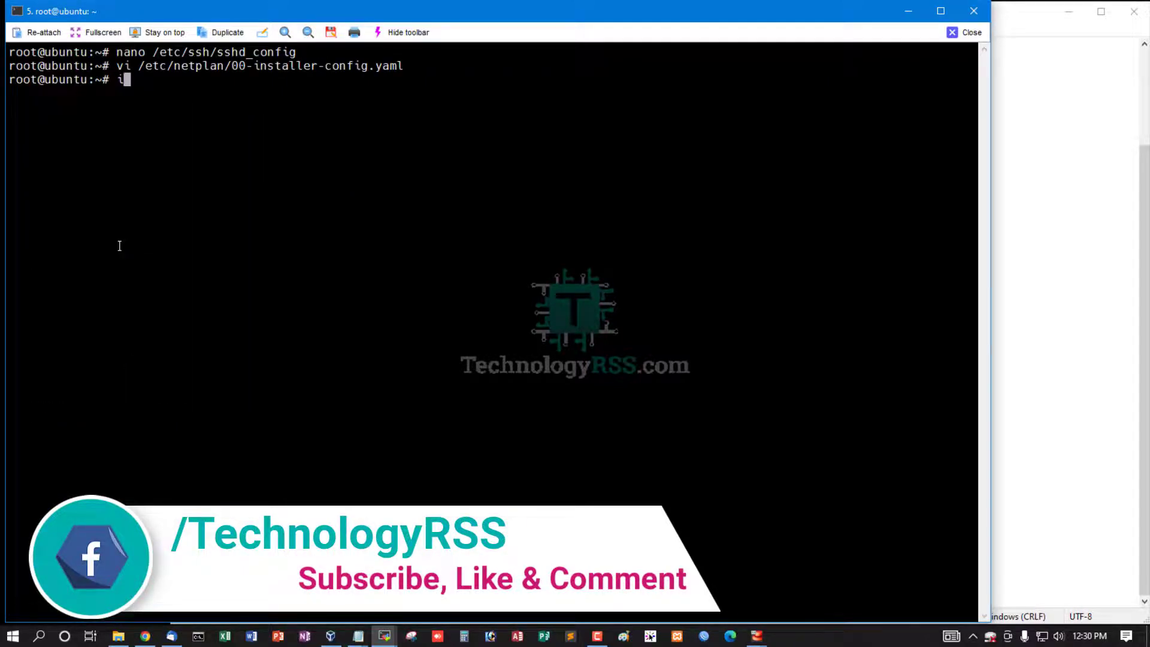
pyautogui.write('ip a')
pyautogui.press('BackSpace')
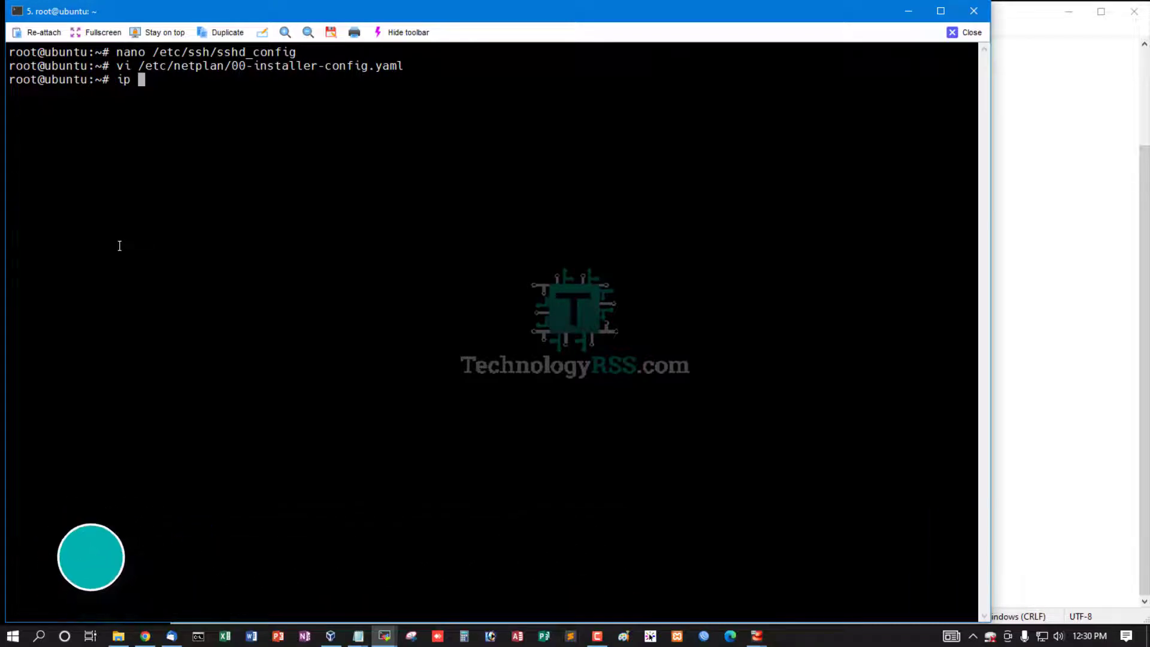
pyautogui.write('addr')
pyautogui.press('Return')
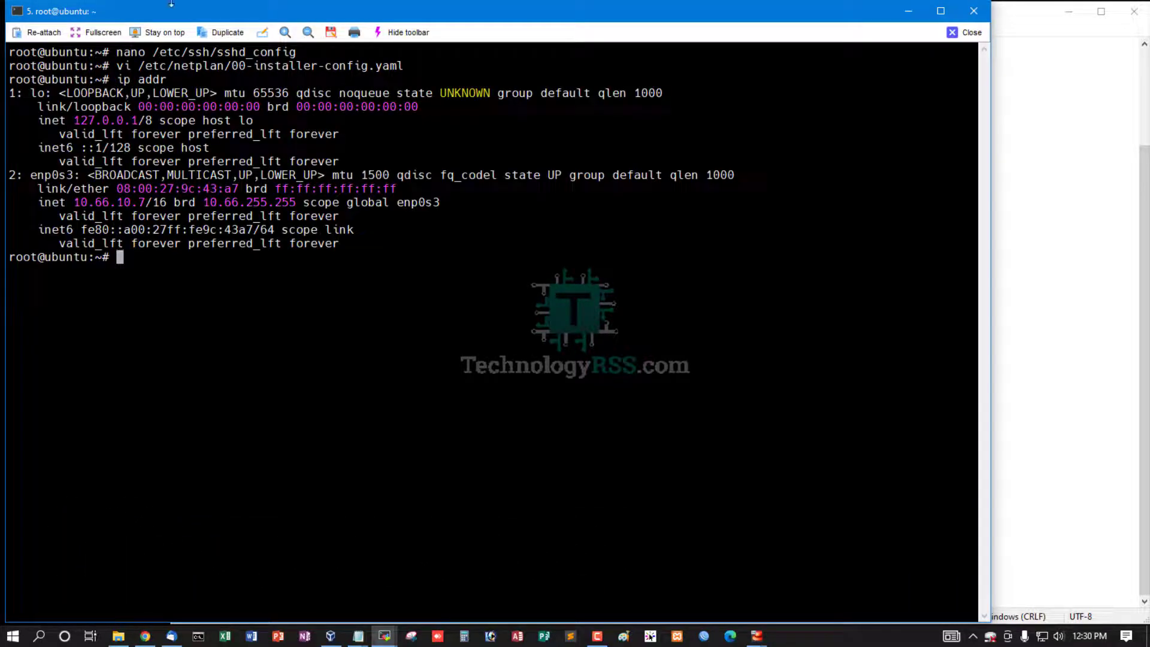
pyautogui.doubleClick(55, 174)
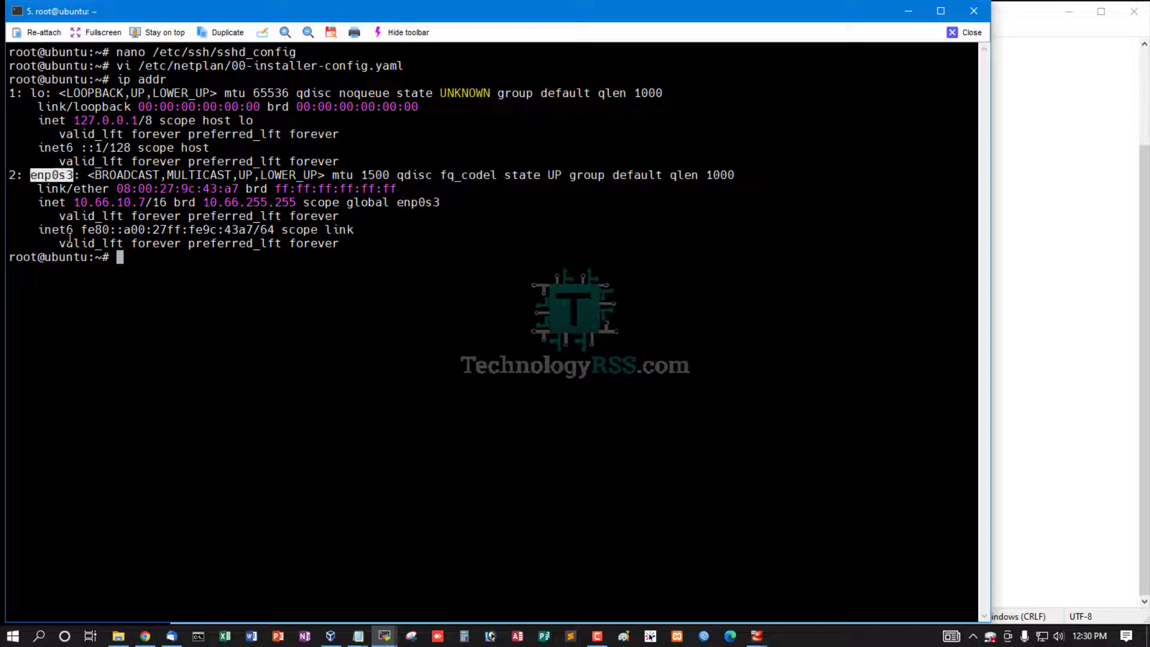
pyautogui.click(155, 265)
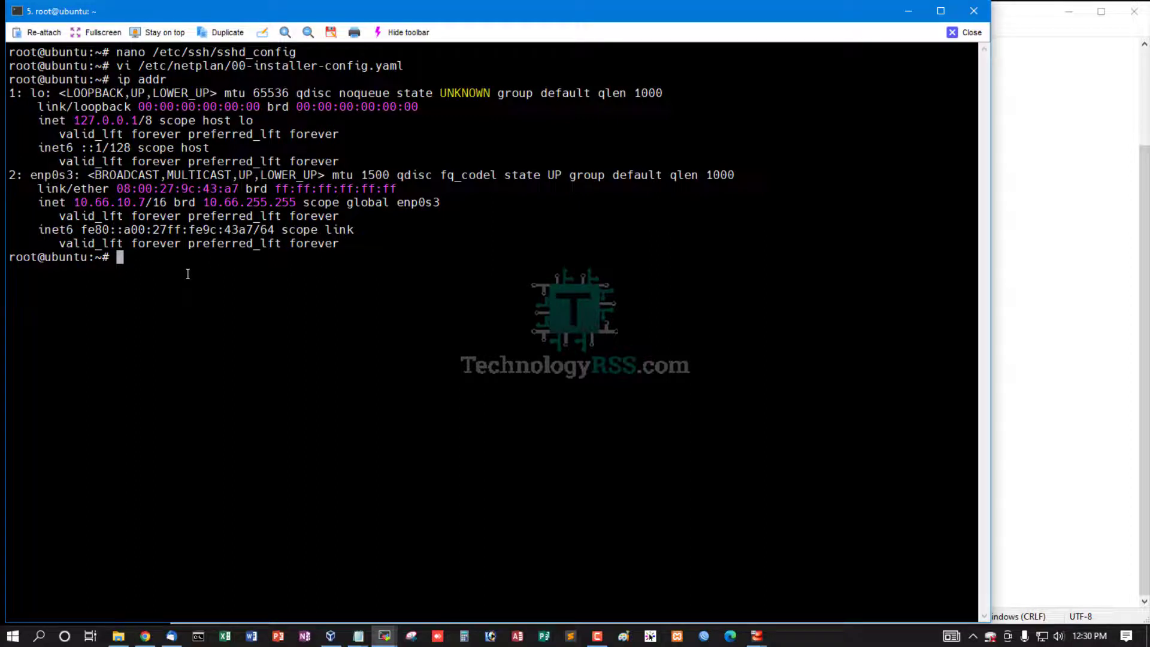
pyautogui.write('clear')
pyautogui.press('Return')
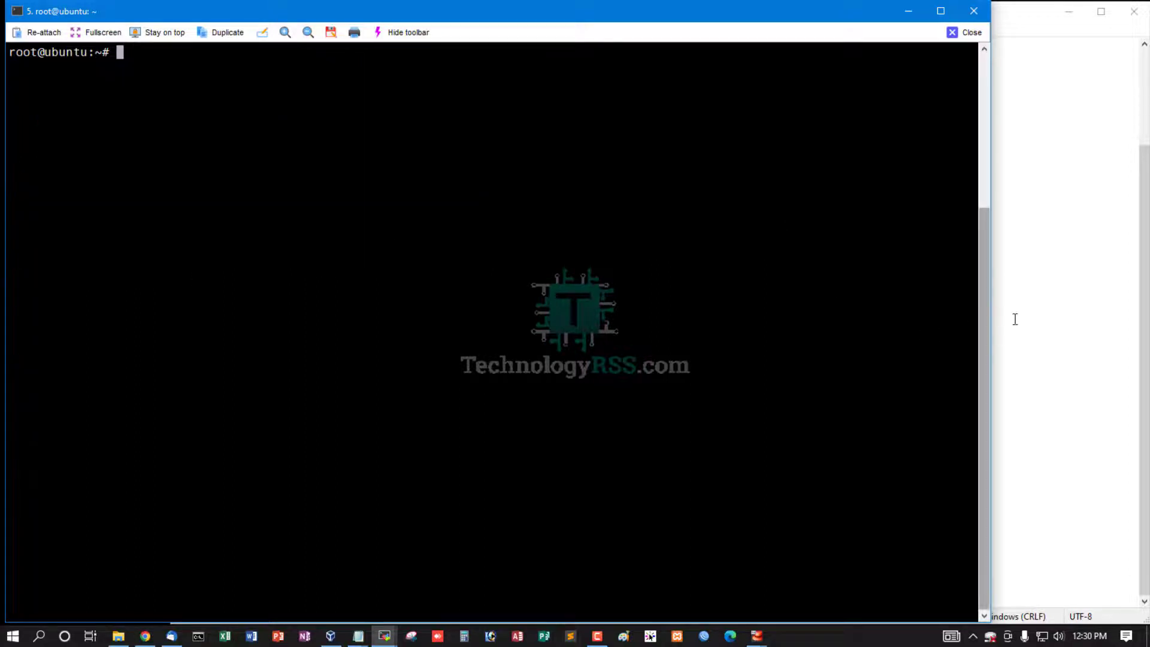
# - Copy 'netplan apply' from the notes and run it on the server
pyautogui.click(1013, 112)
pyautogui.moveTo(236, 563); pyautogui.dragTo(403, 562)
pyautogui.hotkey('ctrl', 'c')
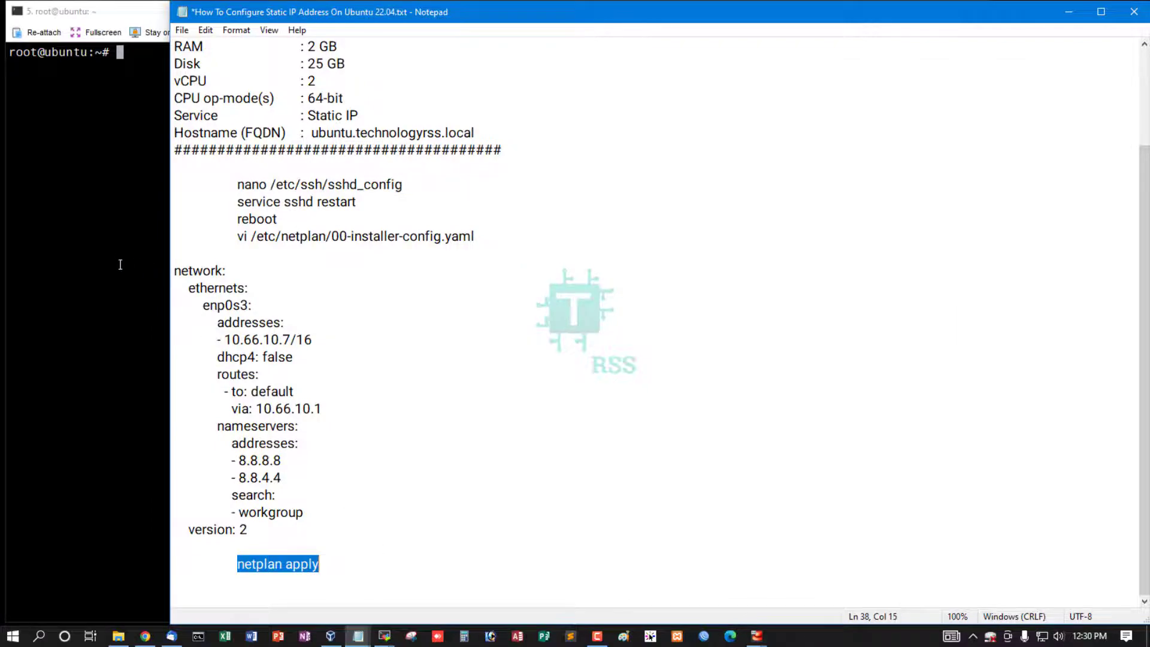
pyautogui.click(117, 265)
pyautogui.rightClick(217, 227)
pyautogui.press('Return')
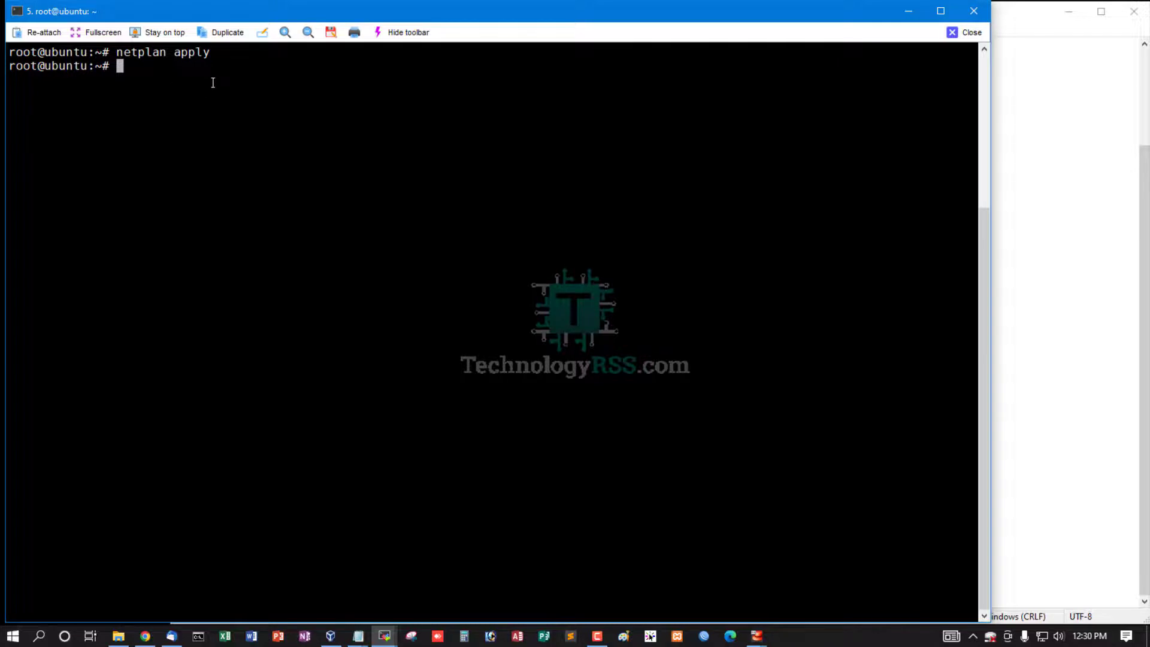
# - Run 'netplan --debug apply' and highlight the networkd reload line in its output
pyautogui.press('Up')
pyautogui.press('Left')
pyautogui.press('Left')
pyautogui.press('Left')
pyautogui.press('Left')
pyautogui.write('--de')
pyautogui.write('bug')
pyautogui.press('Return')
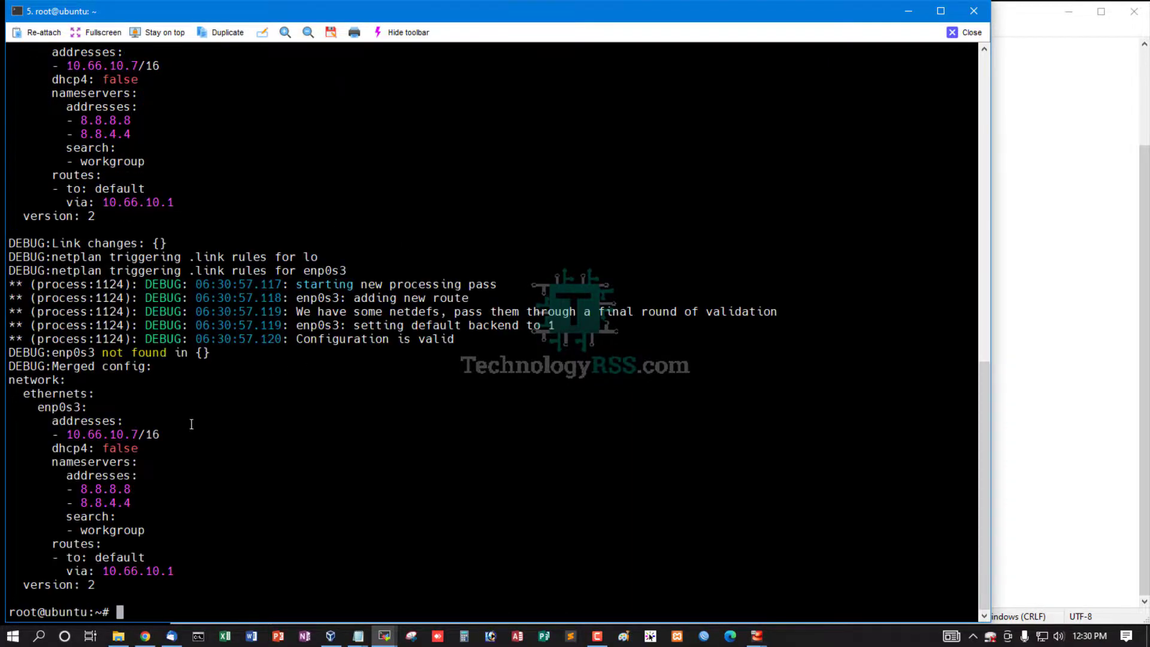
pyautogui.scroll(3, 268, 393)
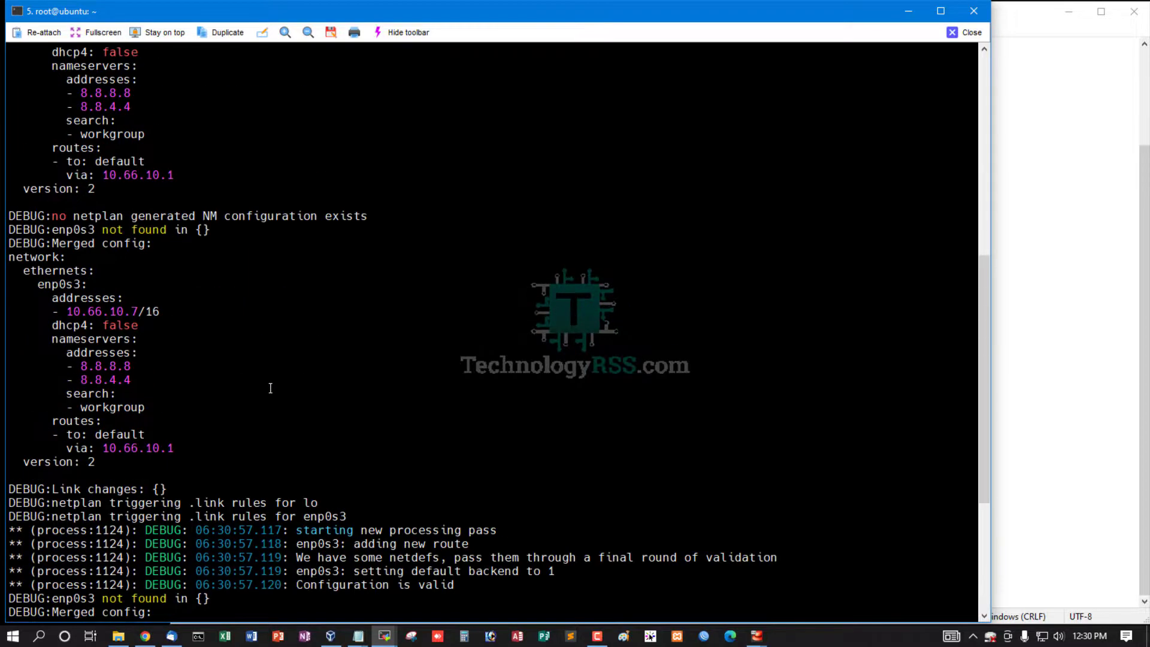
pyautogui.scroll(3, 268, 392)
pyautogui.scroll(3, 268, 393)
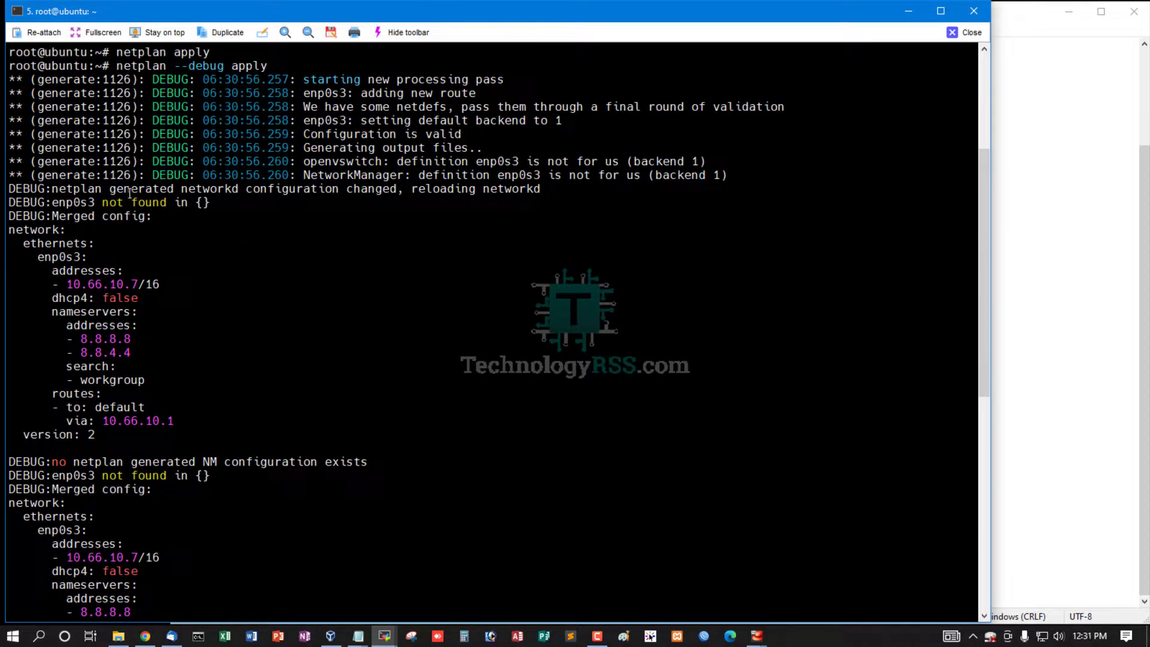
pyautogui.moveTo(115, 189); pyautogui.dragTo(540, 188)
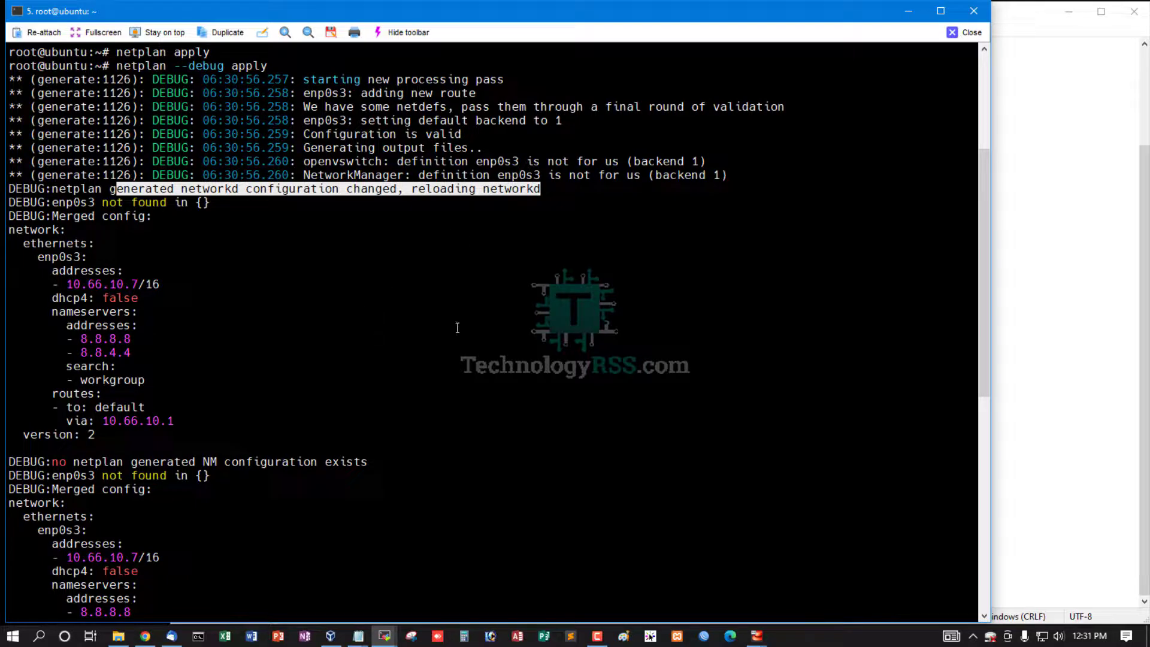
pyautogui.scroll(-5, 456, 328)
pyautogui.scroll(-3, 384, 338)
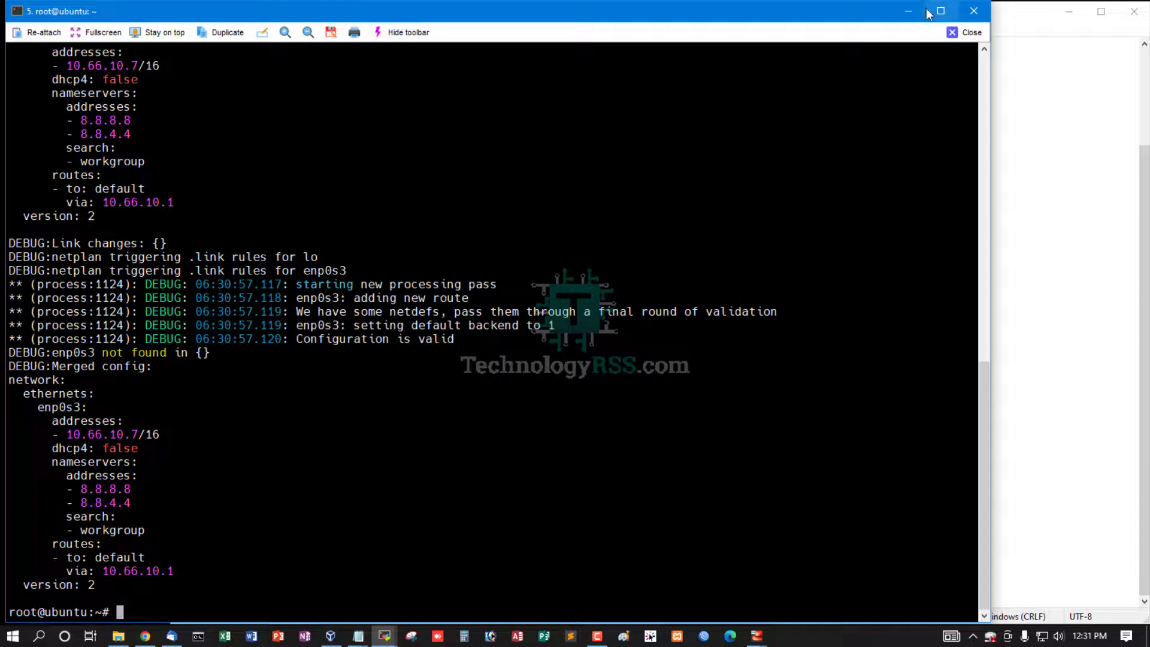
# - Minimize the SSH terminal window to reveal the Notepad guide
pyautogui.click(907, 12)
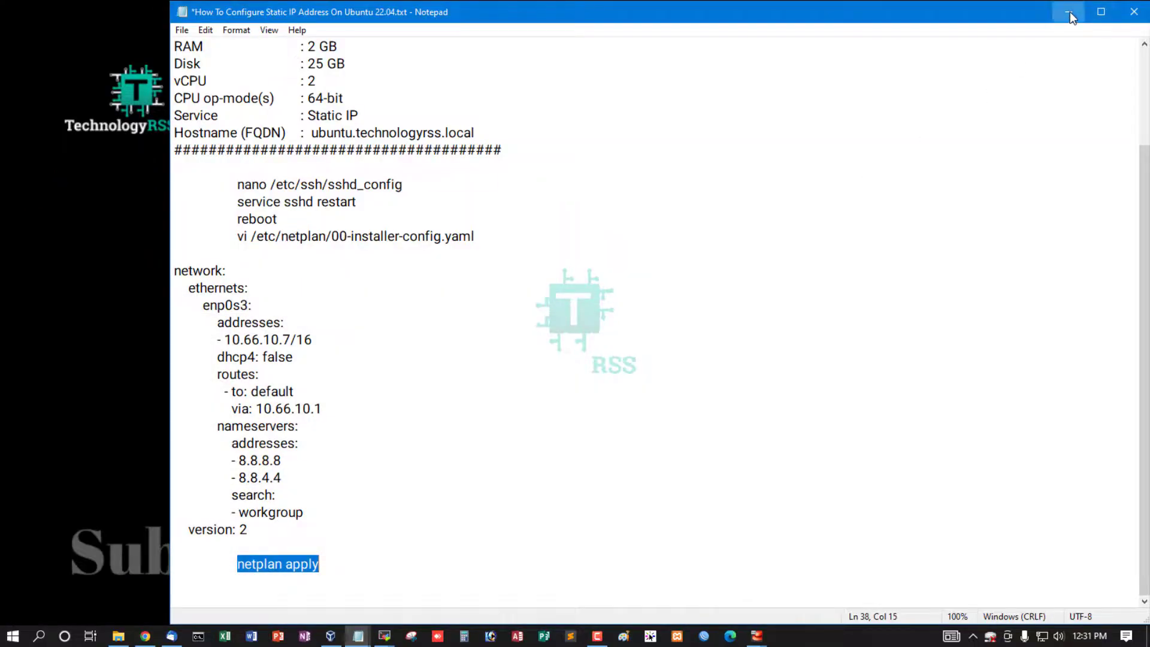